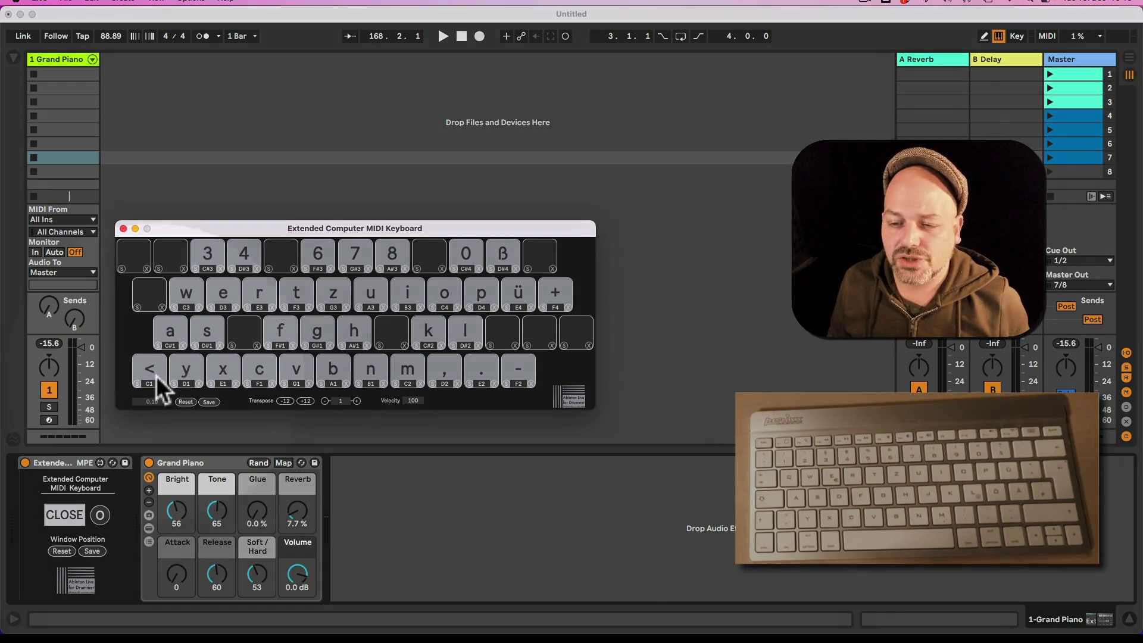
Reposition the Extended Computer MIDI Keyboard window, clear the C1 key's assignment, and assign the physical < key to it
drag(322, 231, 341, 200)
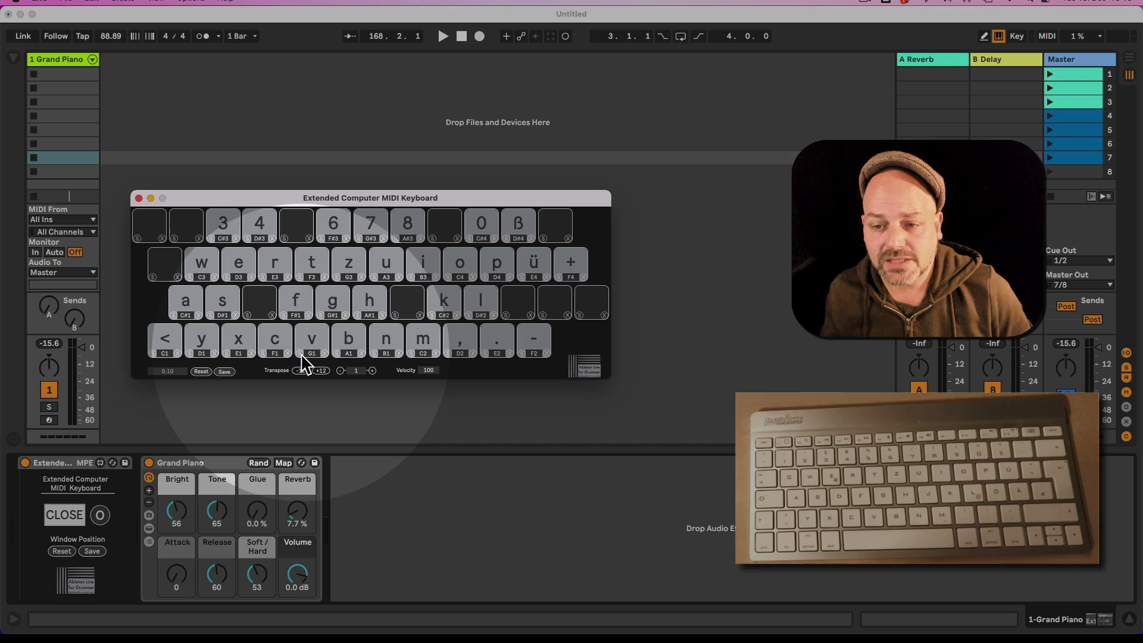
click(178, 354)
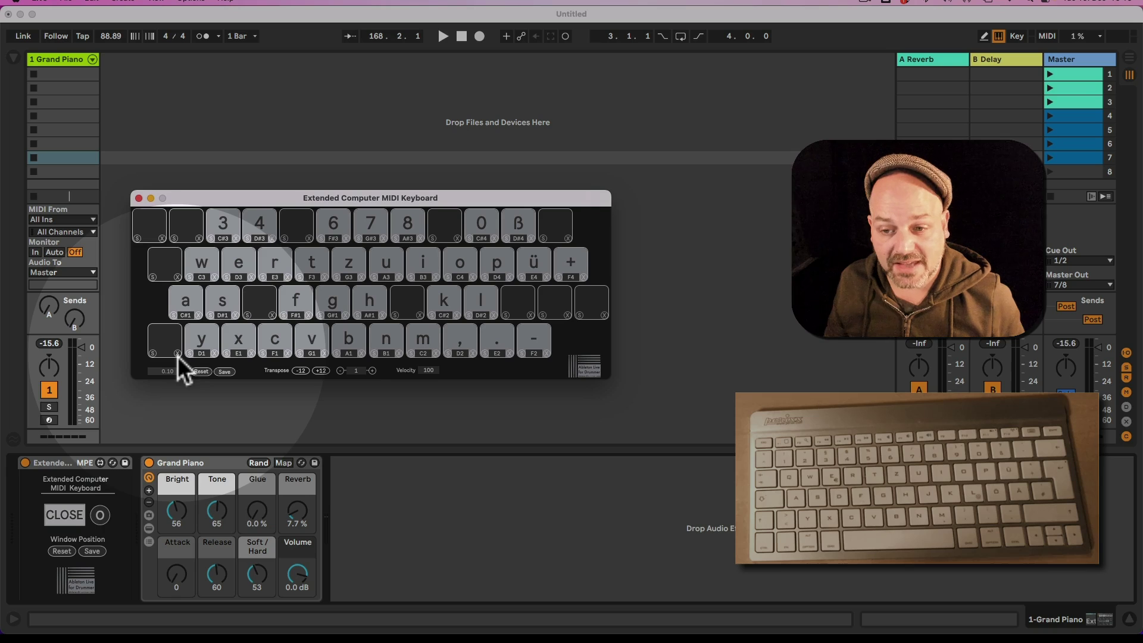
click(153, 353)
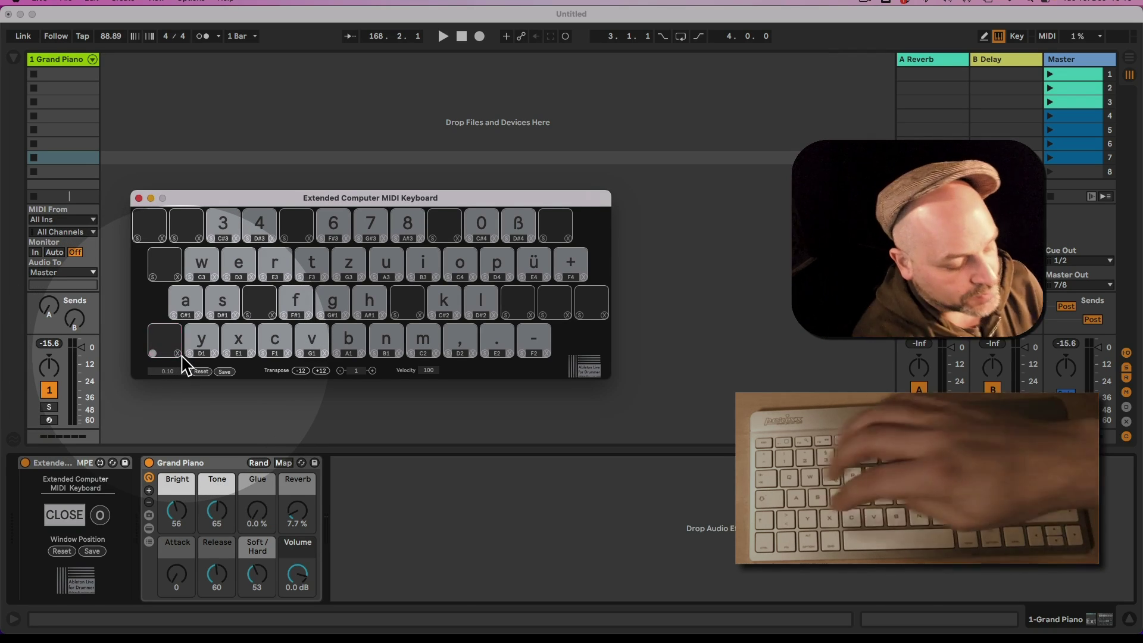
key(less)
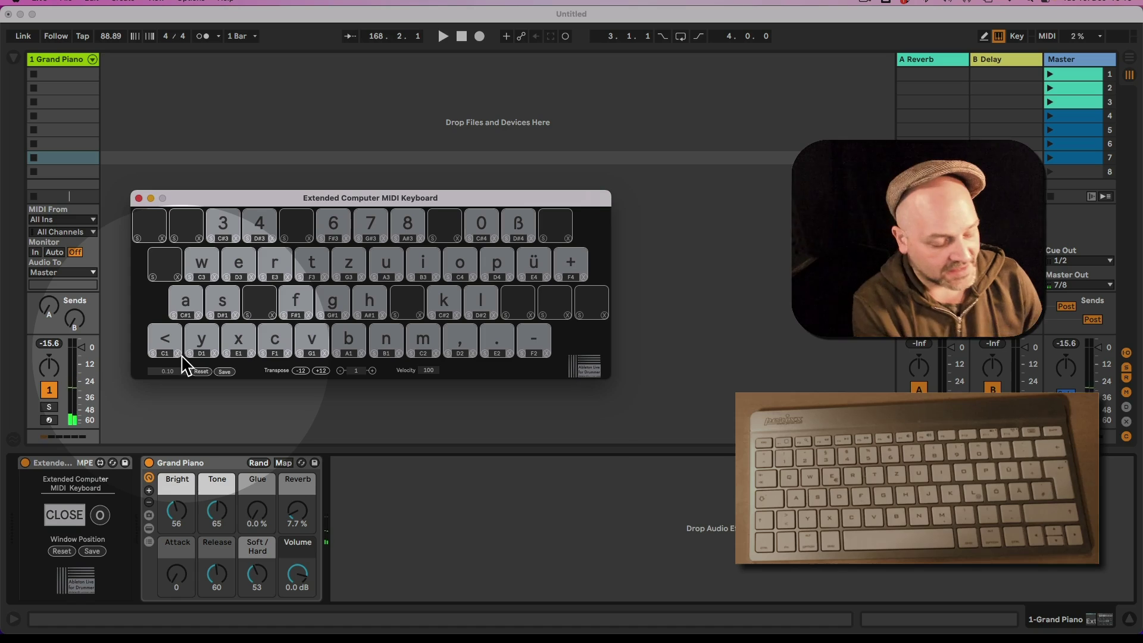
Test the reassigned < key and play the lowest key row downward from b to <
key(less)
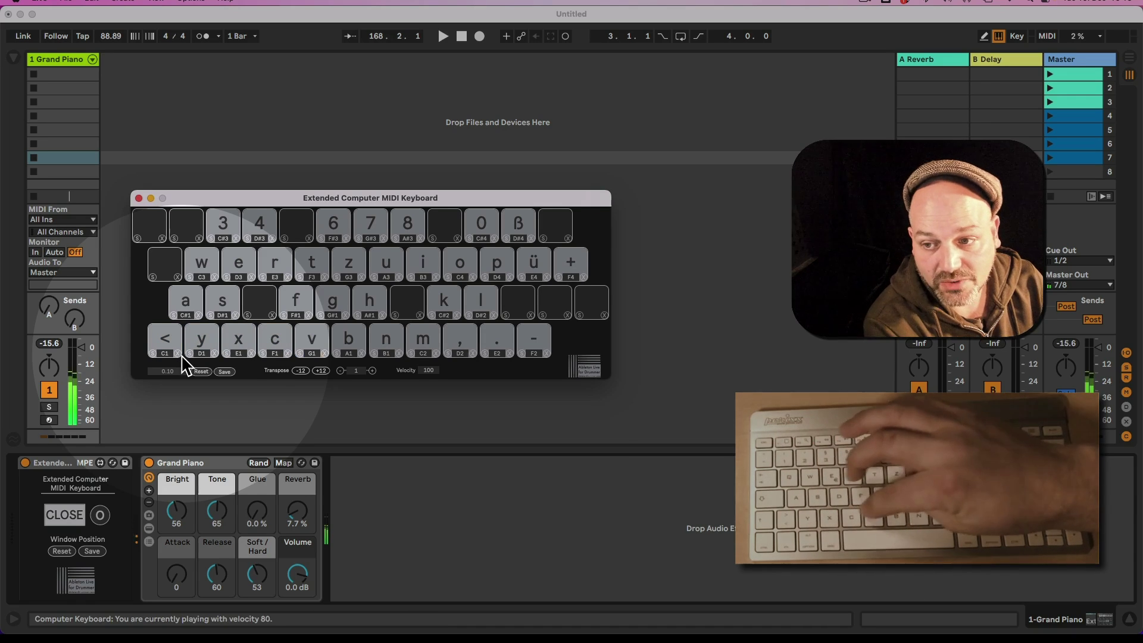
key(b)
key(v)
key(c)
key(x)
key(y)
key(less)
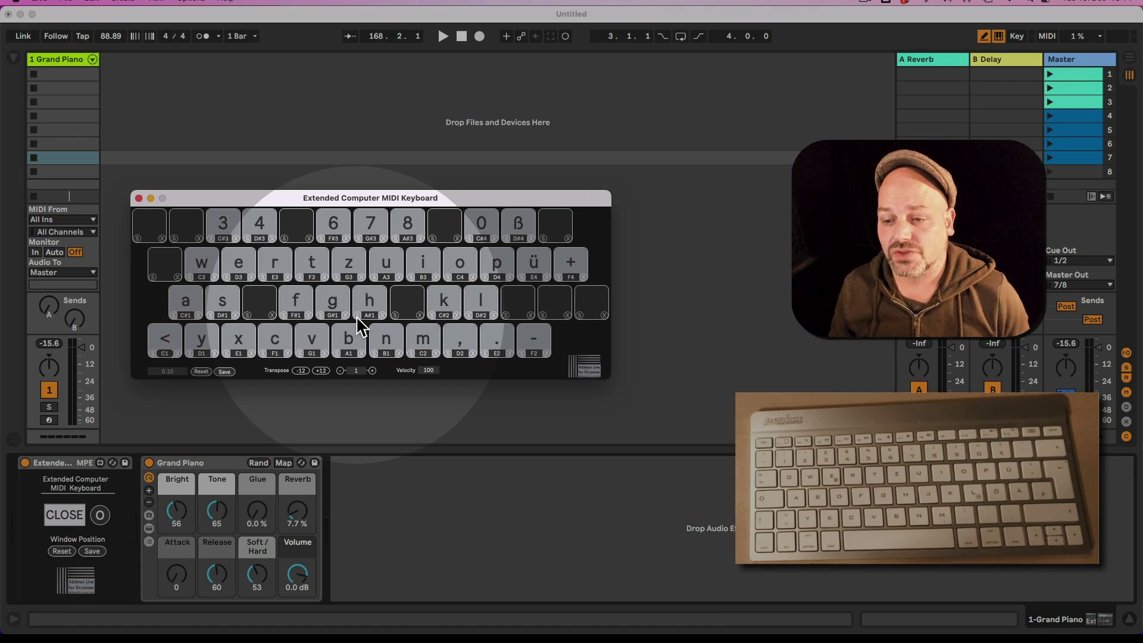
Transpose the whole keyboard layout up in single semitones until the < key plays F1
click(372, 371)
click(372, 371)
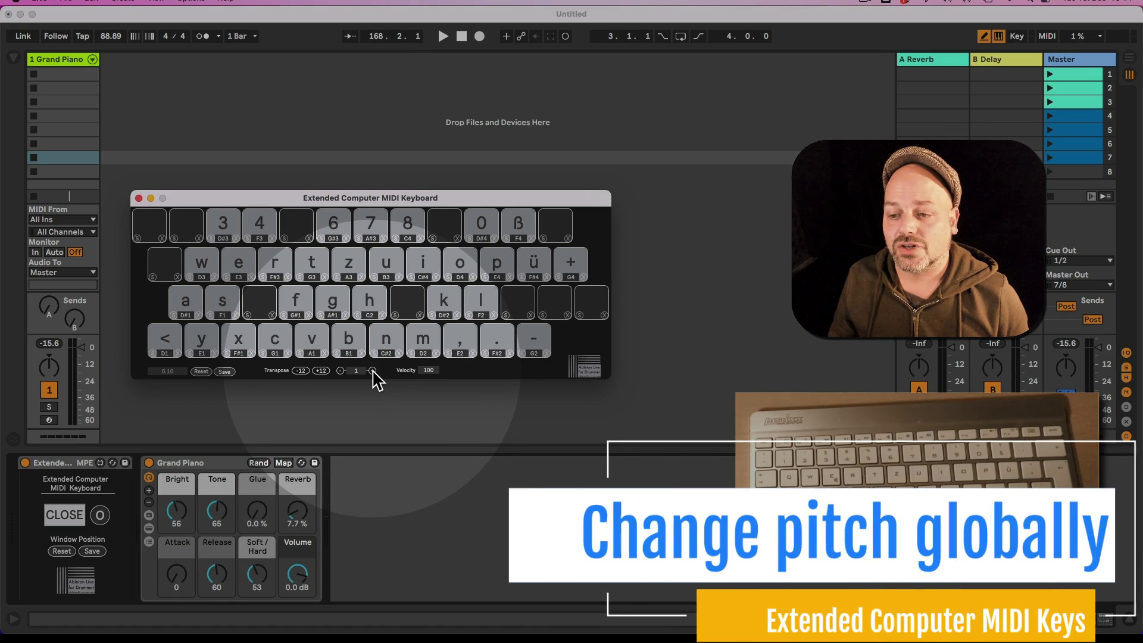
click(372, 370)
click(372, 370)
click(372, 370)
Set the keyboard's transpose step size to 4 semitones
click(358, 370)
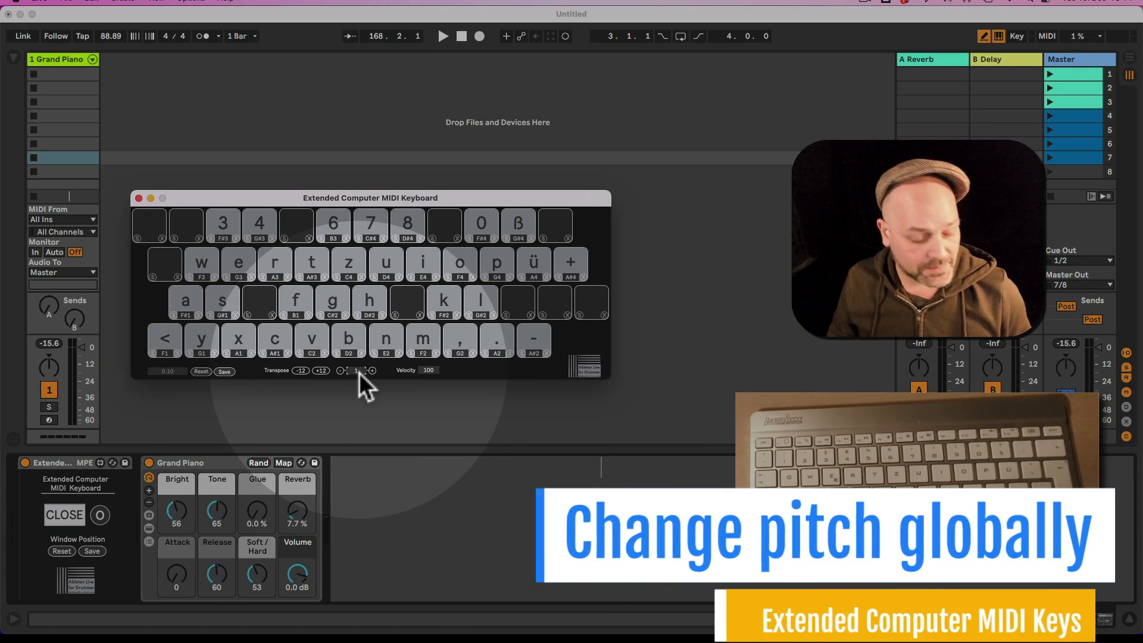
click(356, 370)
text(4)
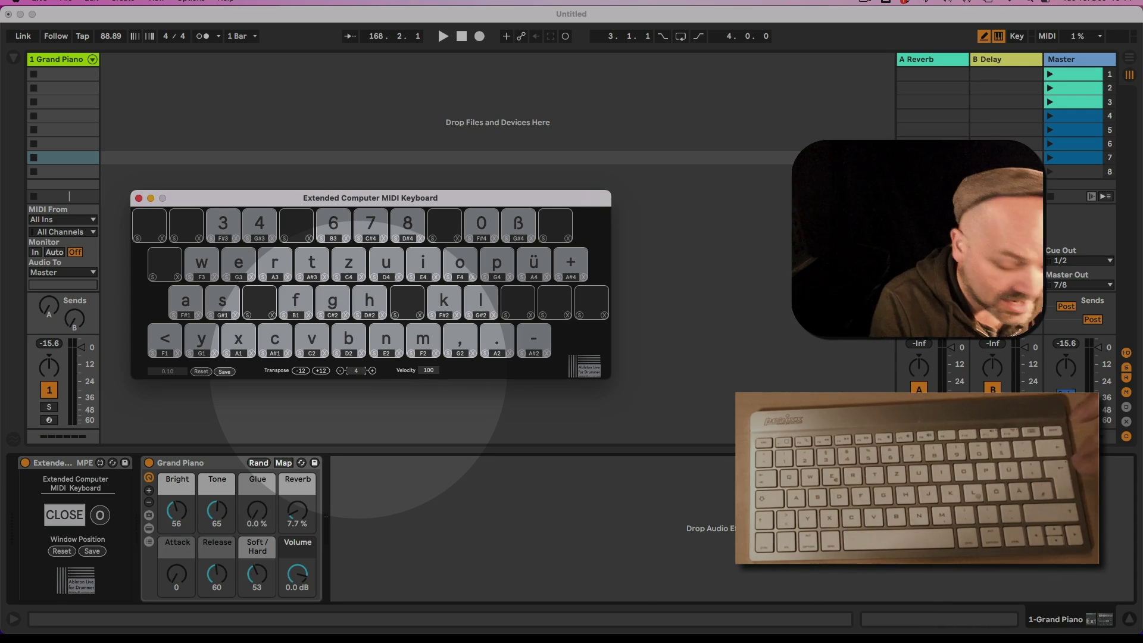
Raise the layout by three 4-semitone steps, then transpose it back down by 12 semitones
click(372, 371)
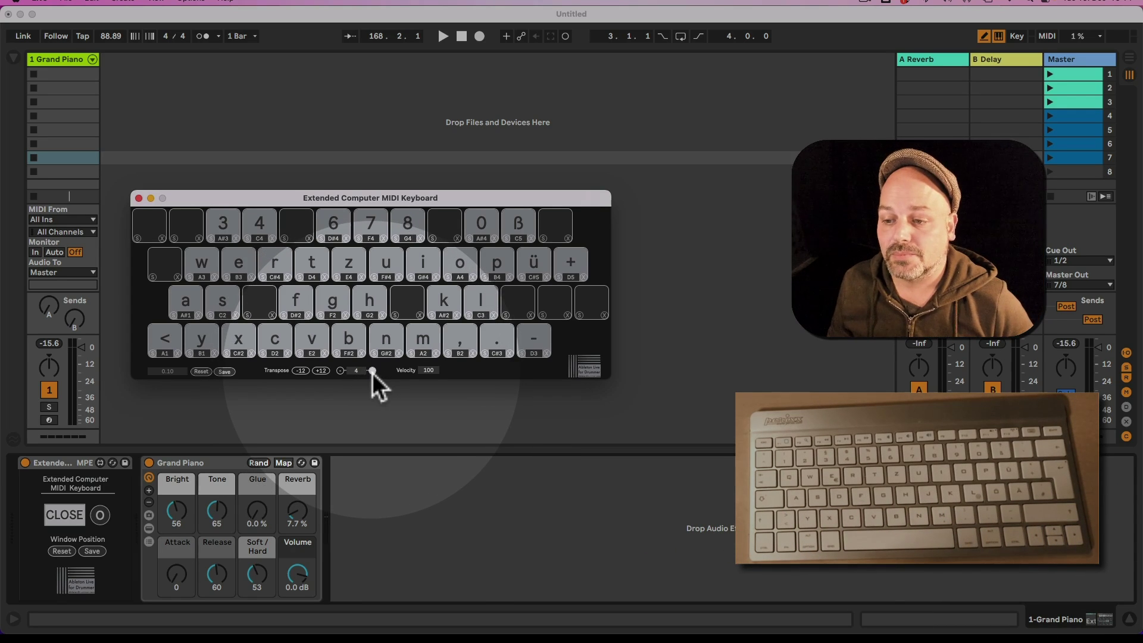
click(373, 371)
click(372, 372)
click(372, 371)
click(372, 371)
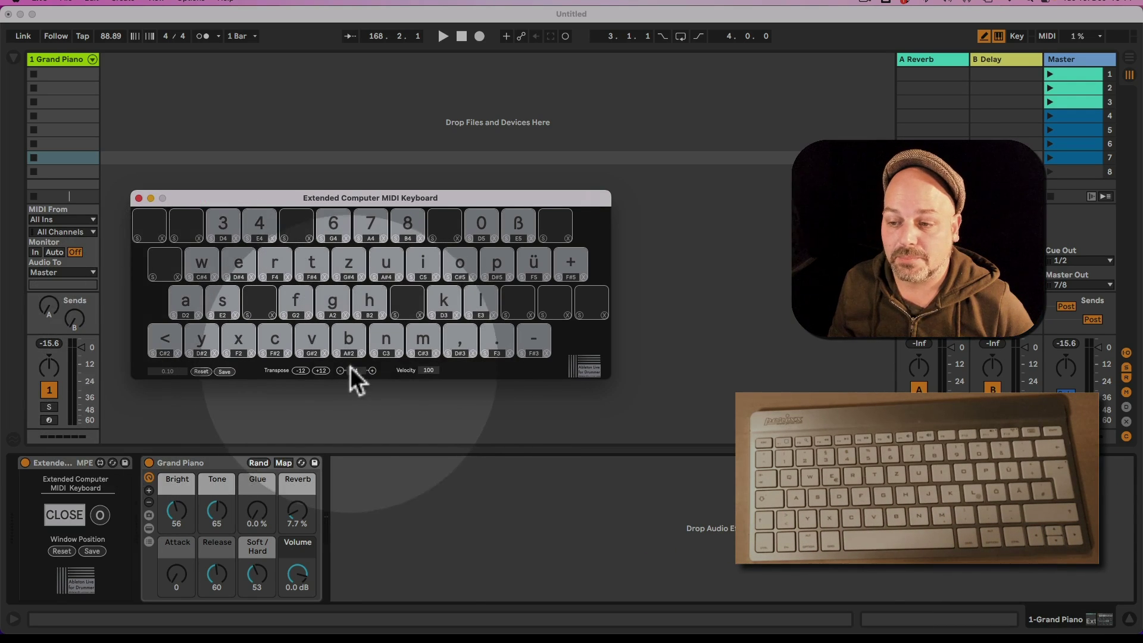
click(373, 371)
click(372, 371)
click(372, 372)
click(372, 371)
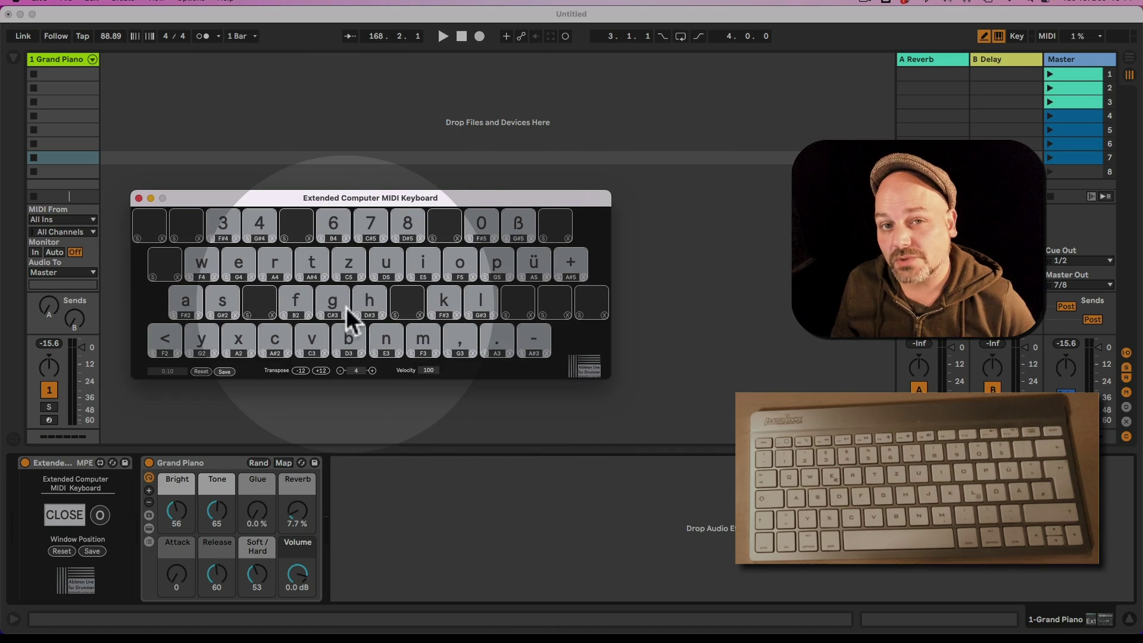
click(301, 370)
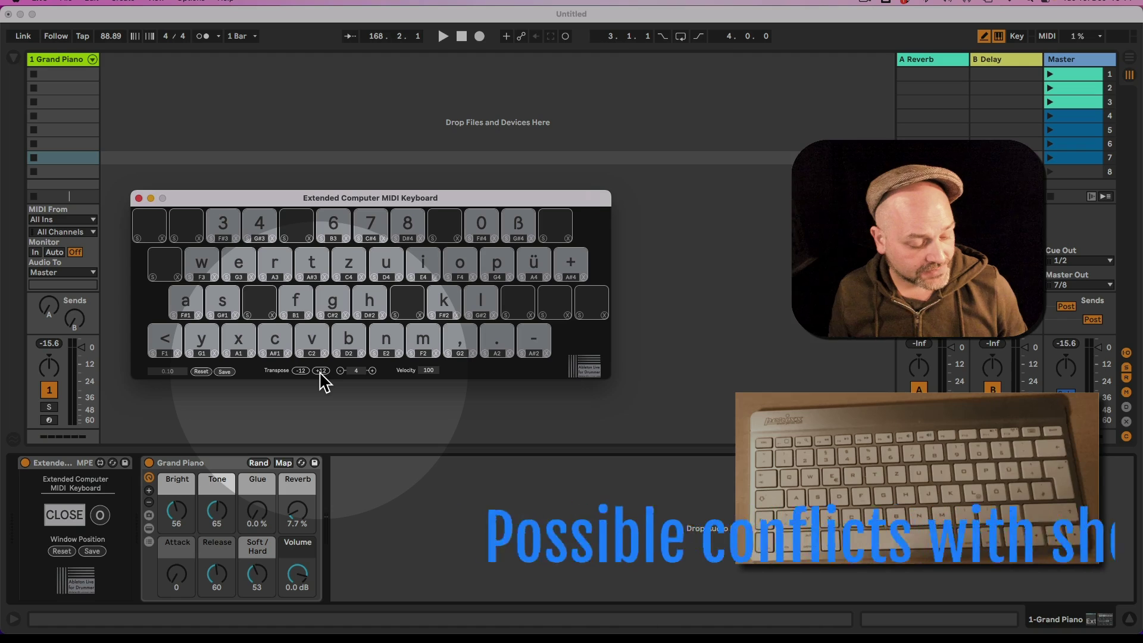
Test the m key for shortcut conflicts by playing its note and toggling Live's Computer MIDI Keyboard off and on
key(m)
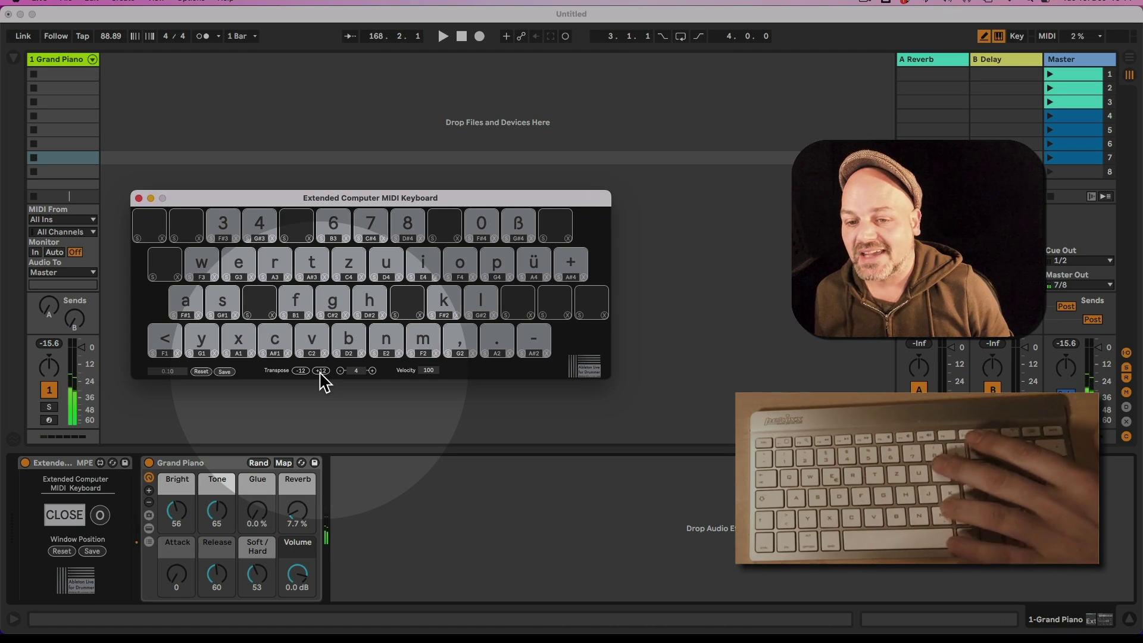
key(m)
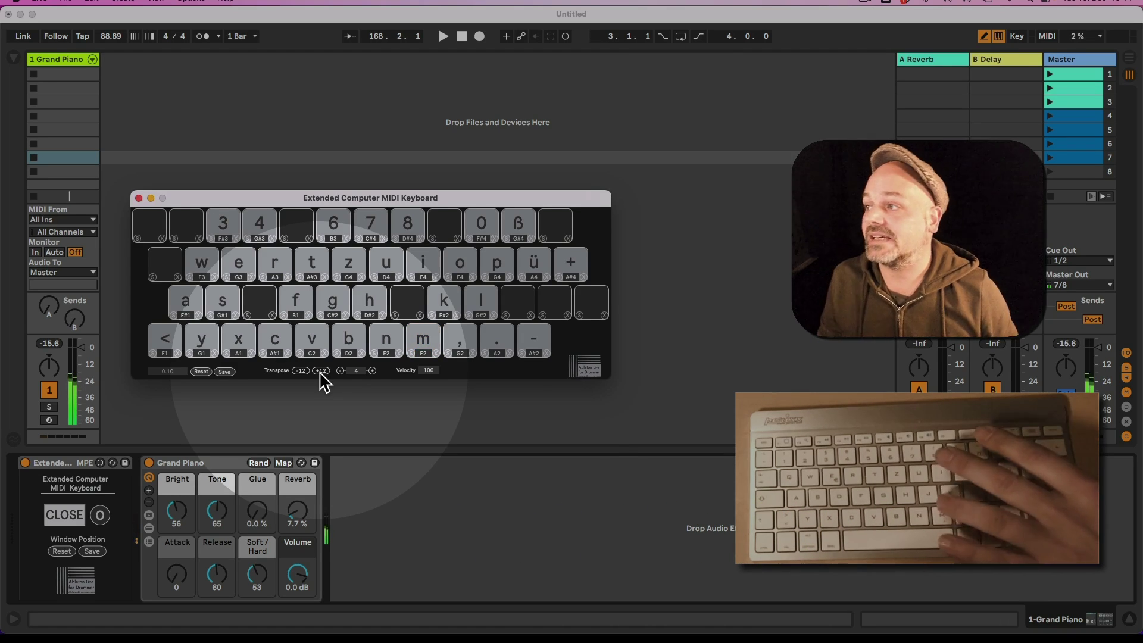
click(999, 39)
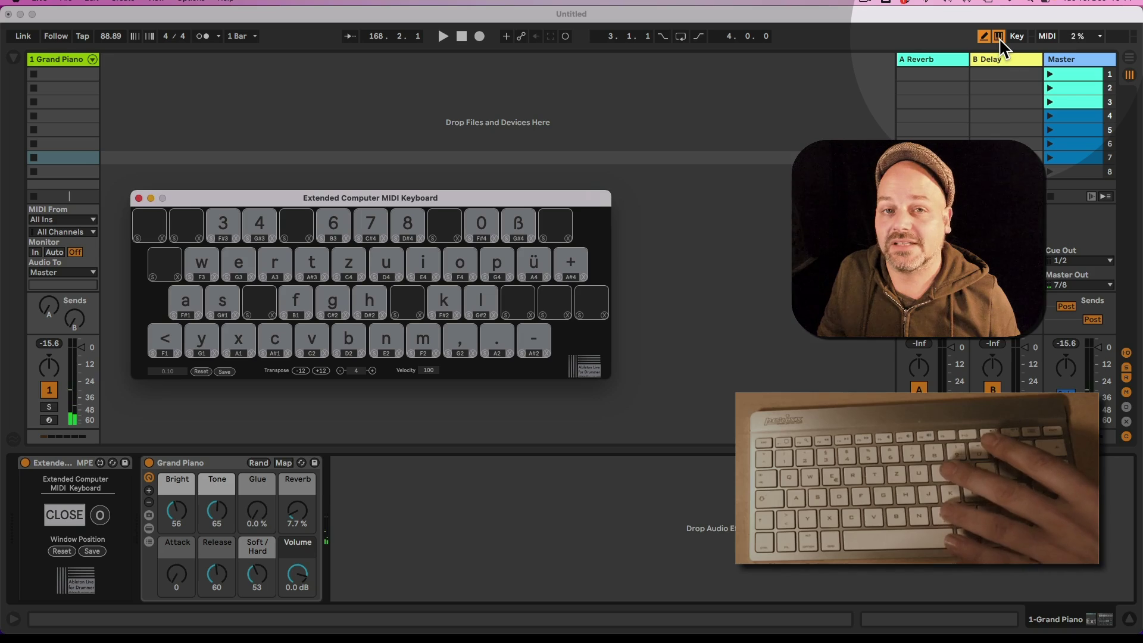
key(m)
key(m)
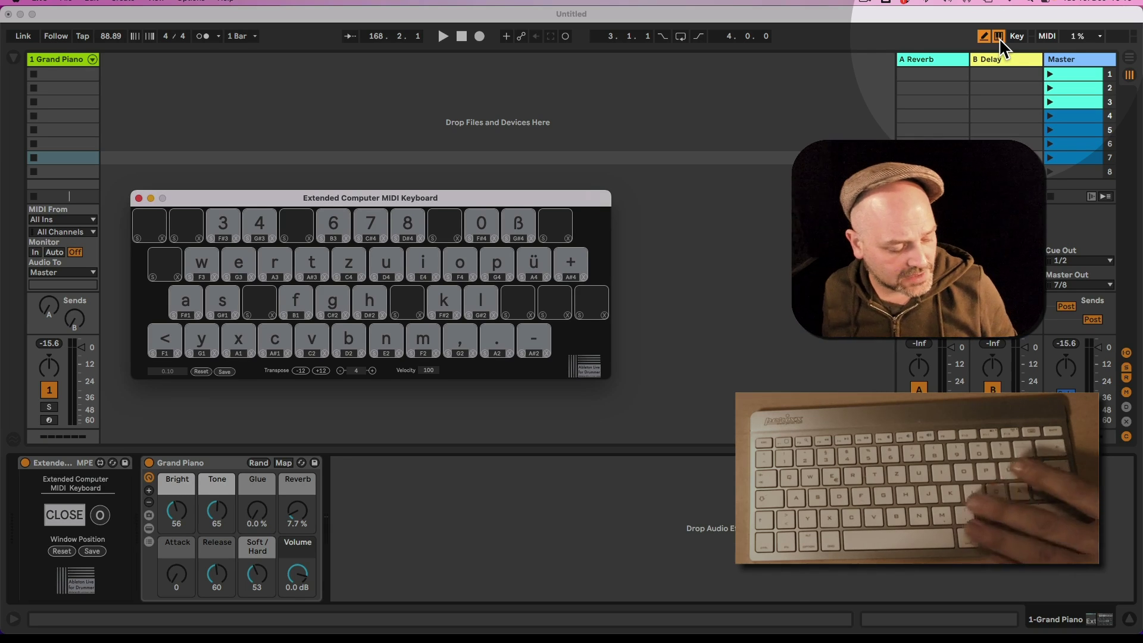
key(m)
key(m)
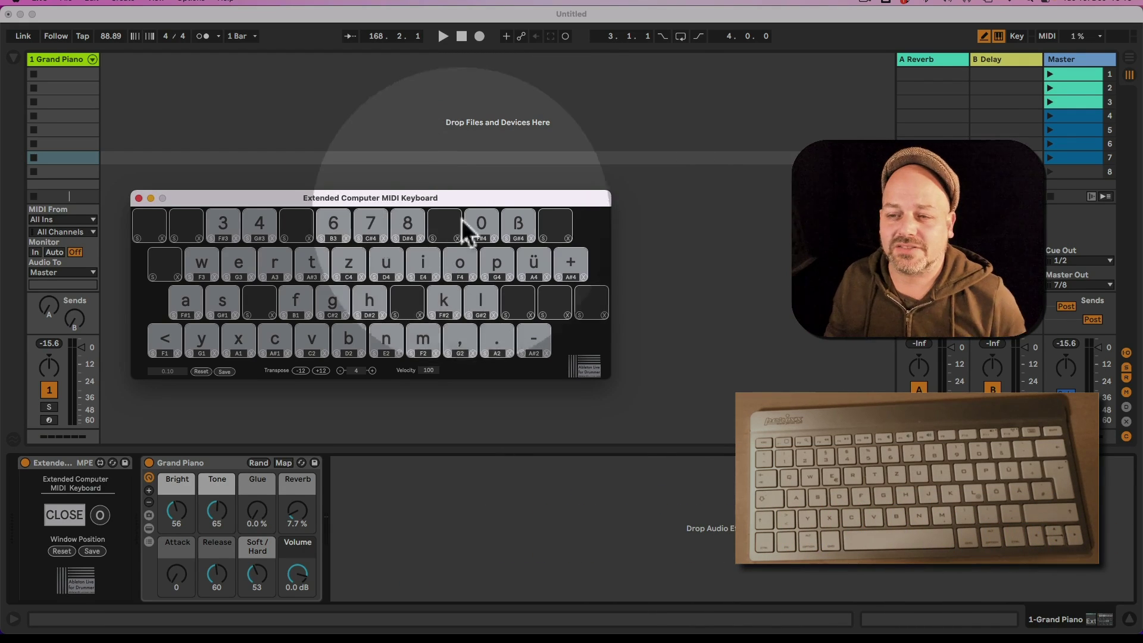
Move the Extended Computer MIDI Keyboard window slightly, bring Live's main window to the front, and reopen the keyboard window from its device
drag(219, 199, 249, 192)
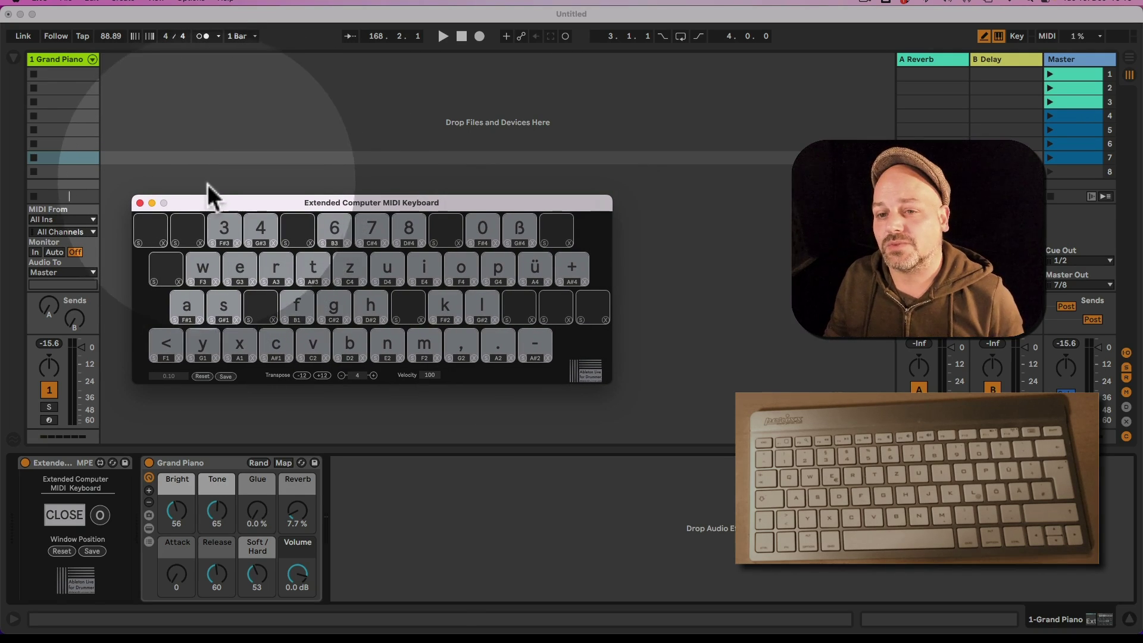
click(139, 119)
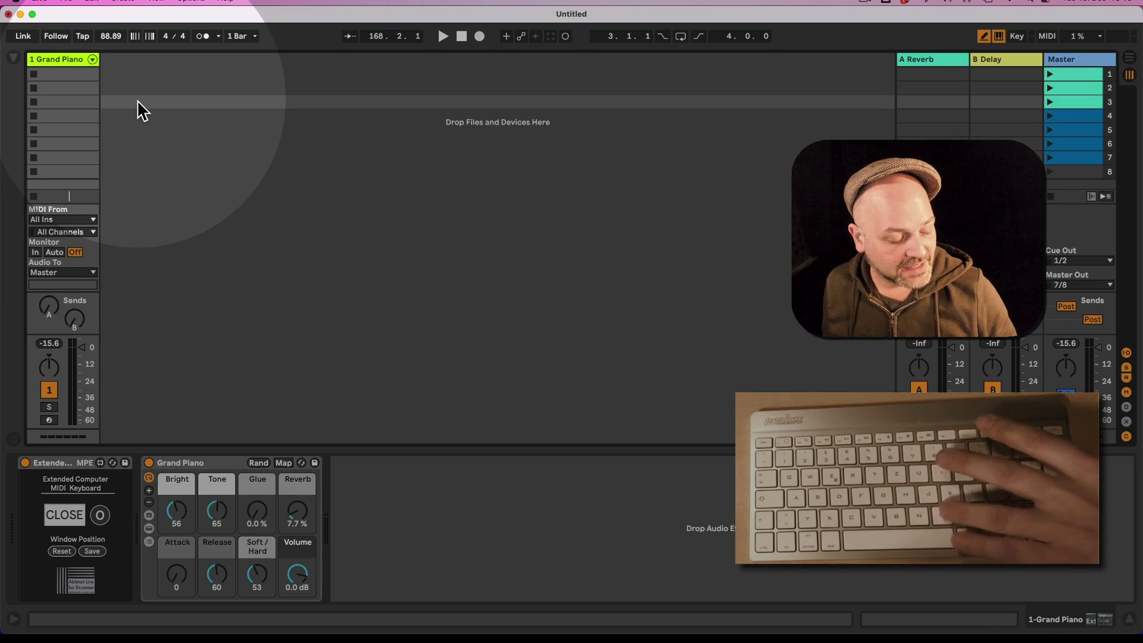
key(m)
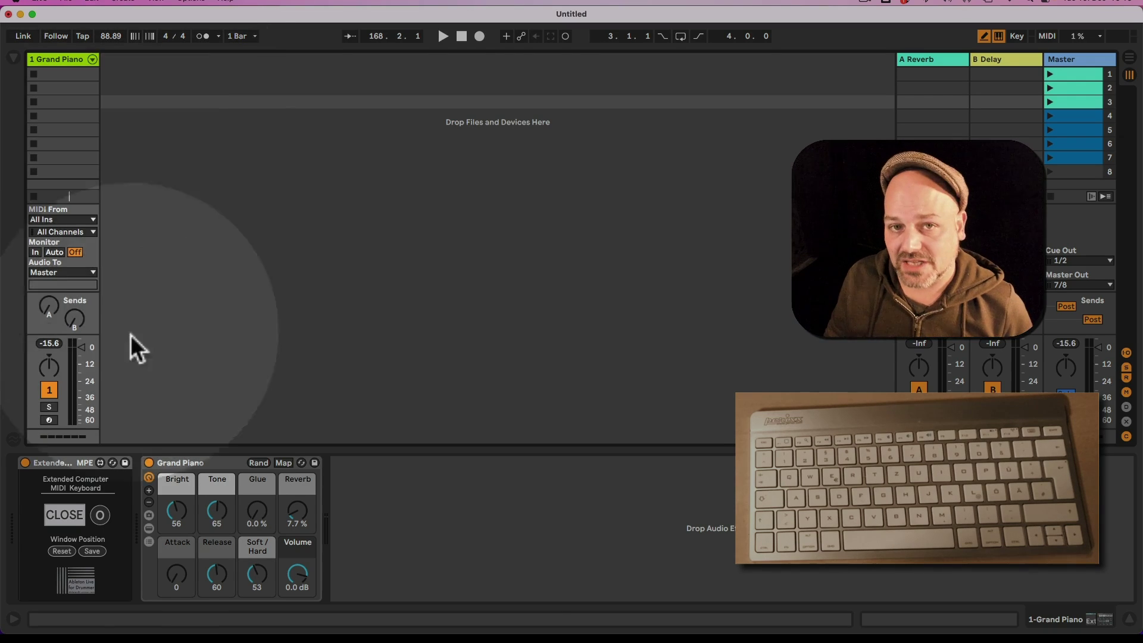
click(100, 515)
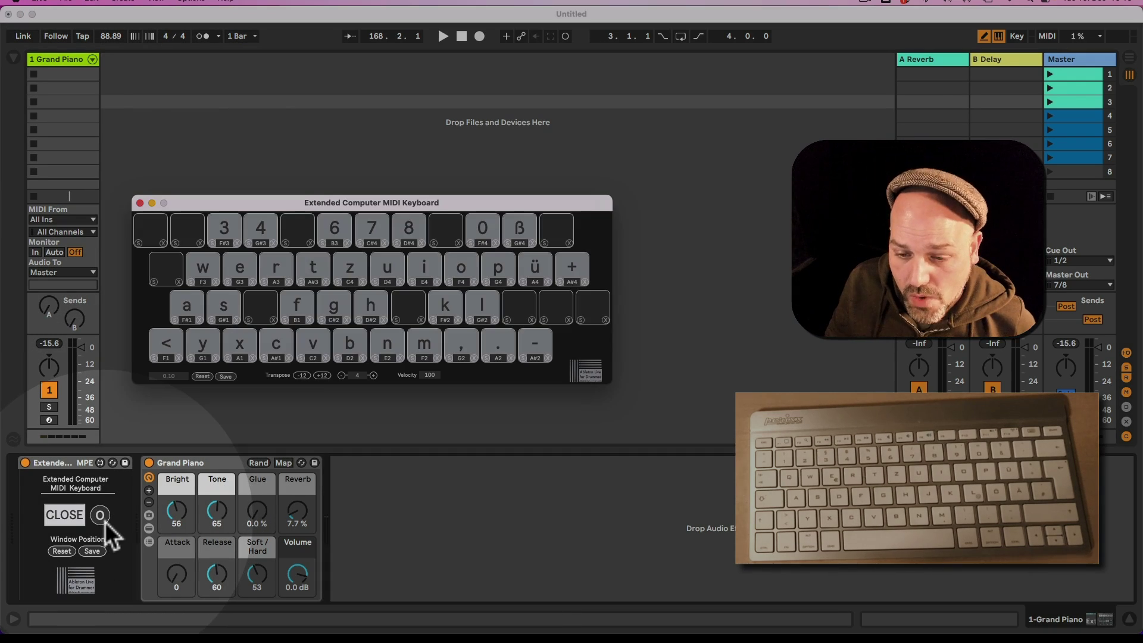
drag(398, 177, 380, 185)
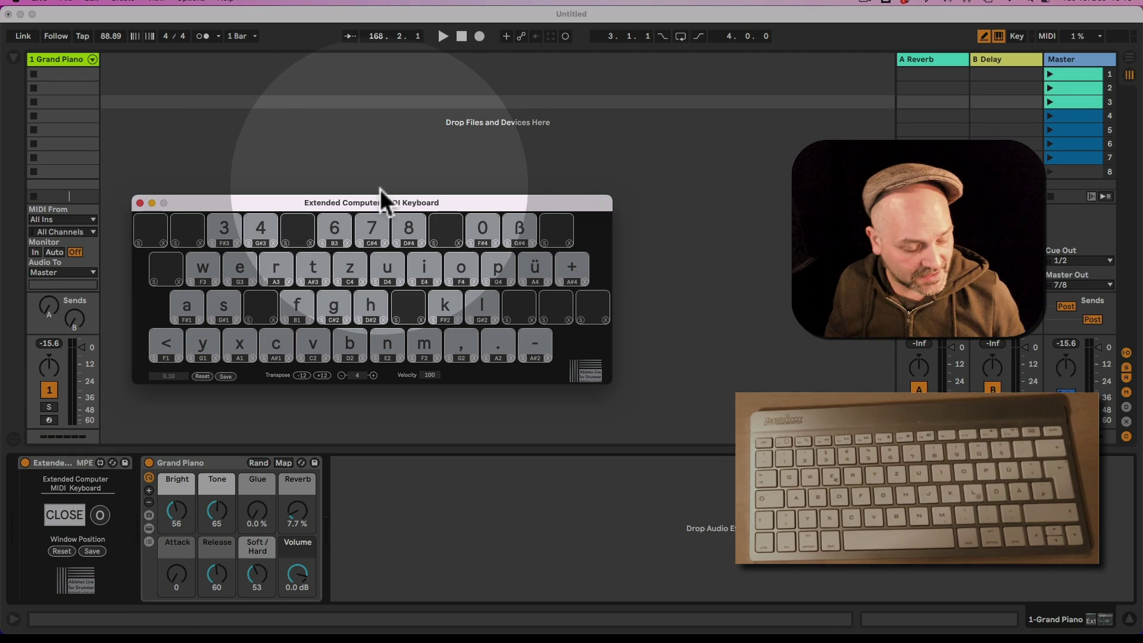
Turn off Live's Computer MIDI Keyboard and MIDI-map the device's O button to note E-1 on channel 11
key(m)
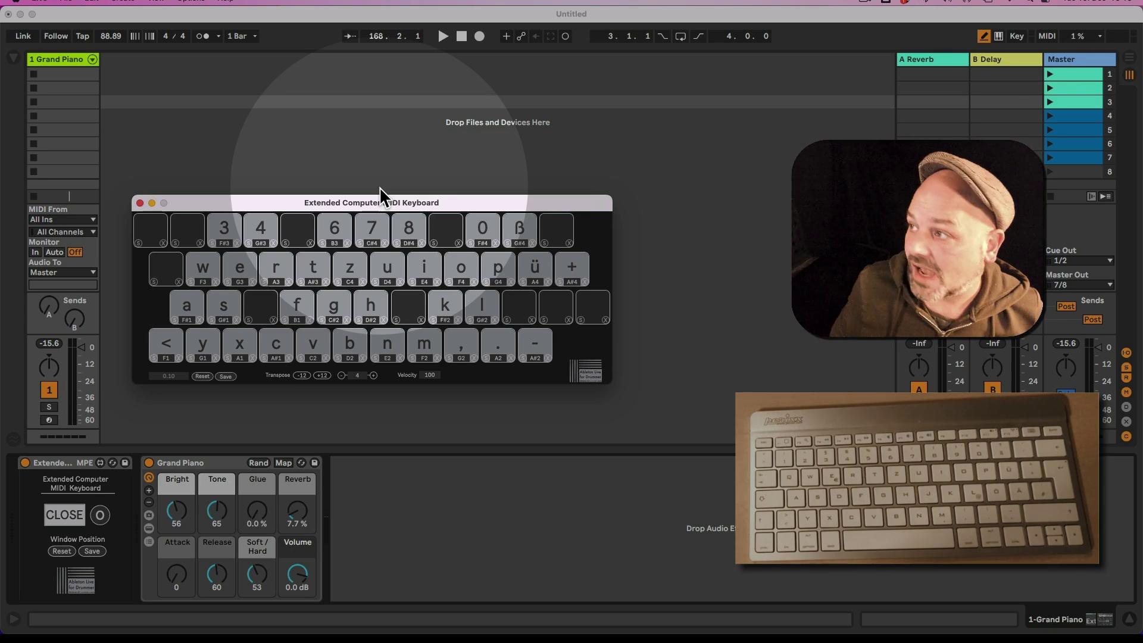
click(1043, 38)
click(1043, 38)
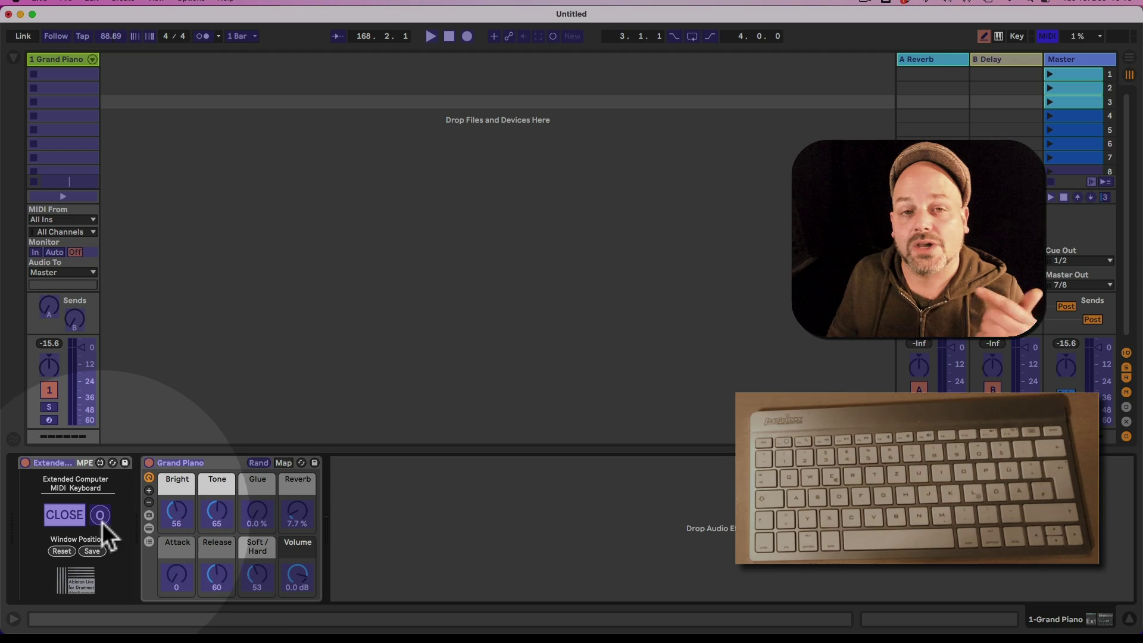
click(101, 520)
key(e)
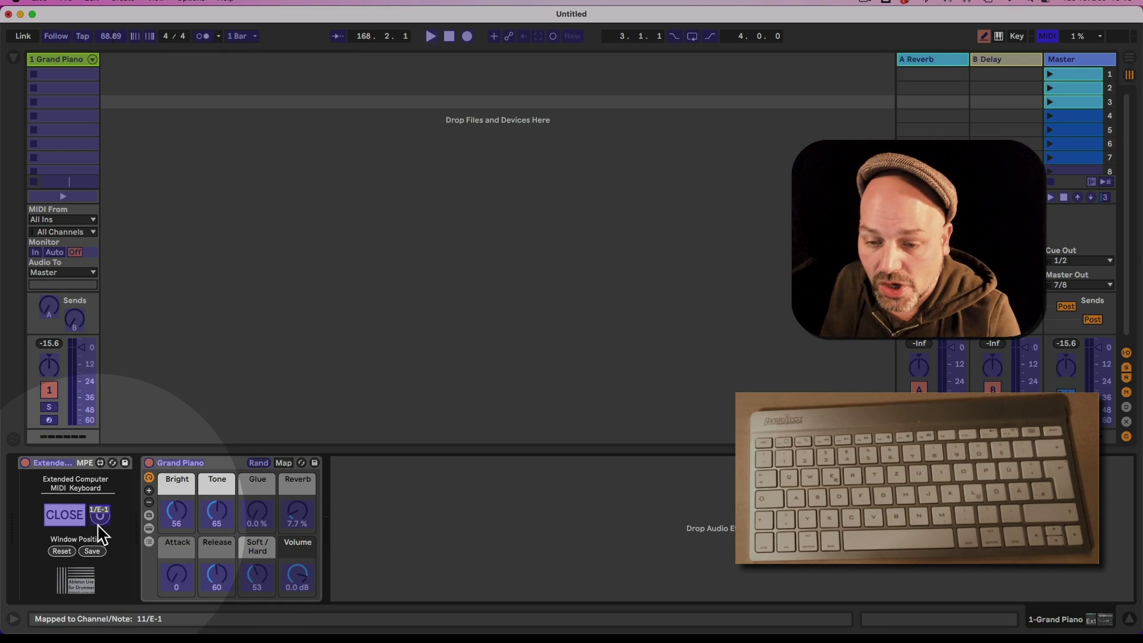
click(1048, 36)
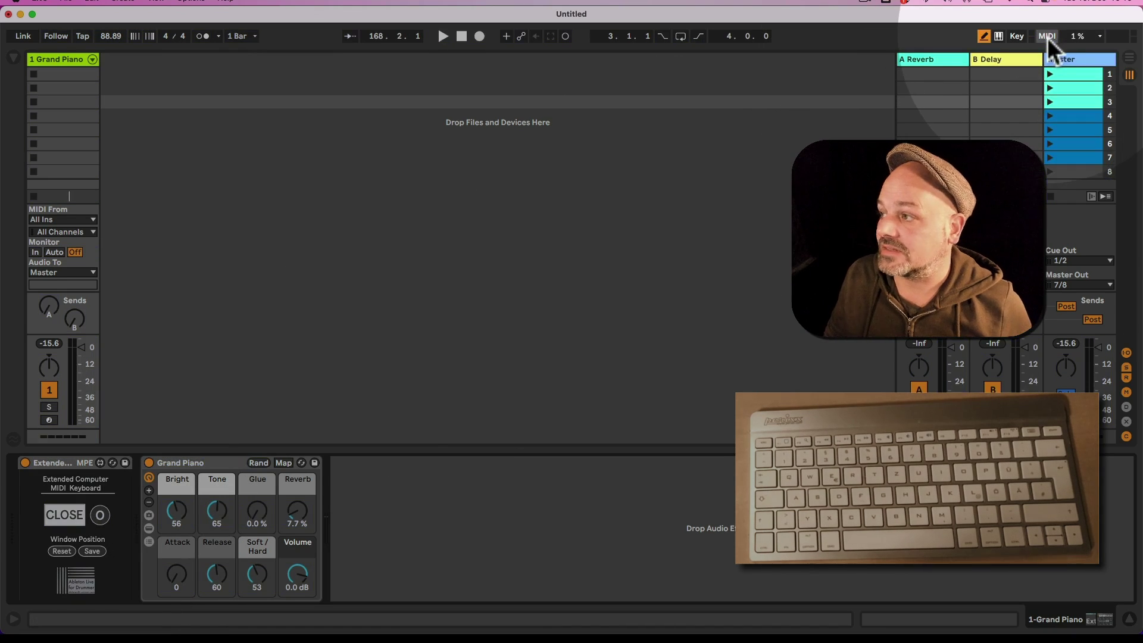
Reopen the Extended Computer MIDI Keyboard window using its mapped MIDI note, and switch off Draw Mode
click(217, 415)
key(e)
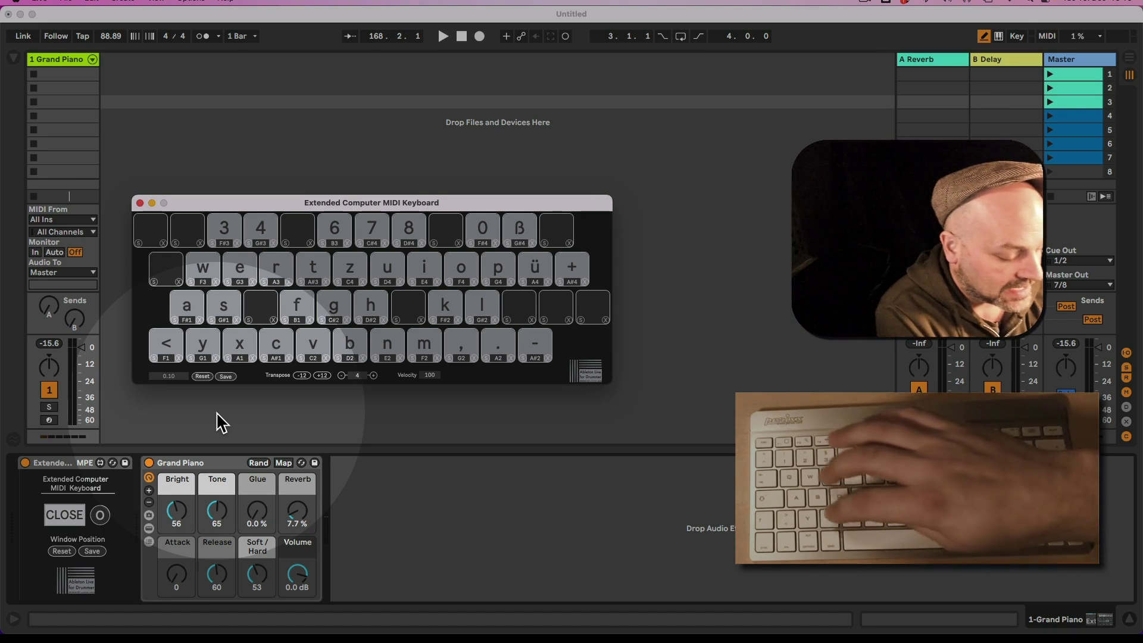
key(v)
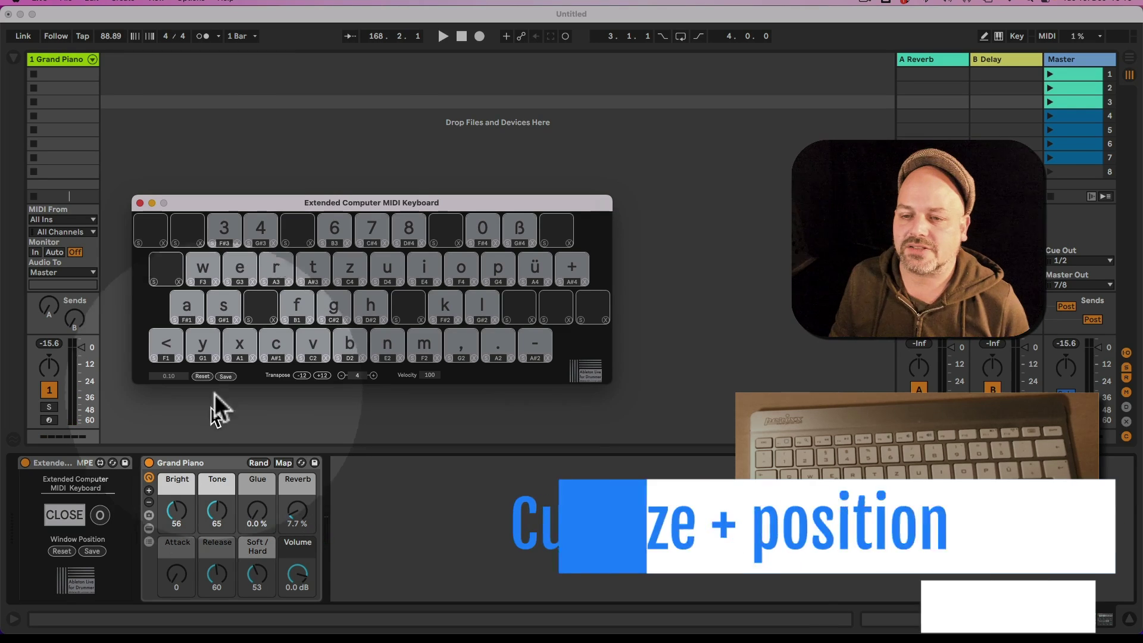
Move the keyboard window up beneath Live's transport controls and adjust its size factor to about 0.87
drag(273, 203, 270, 83)
click(179, 258)
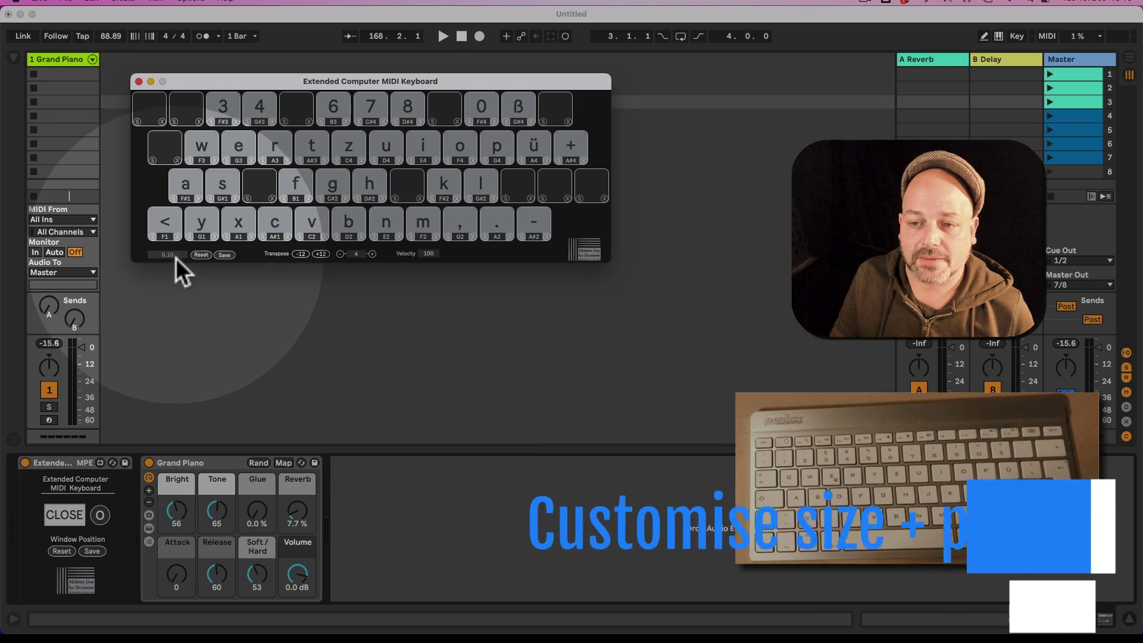
key(Up)
key(Up)
key(Up)
key(Up)
key(Up)
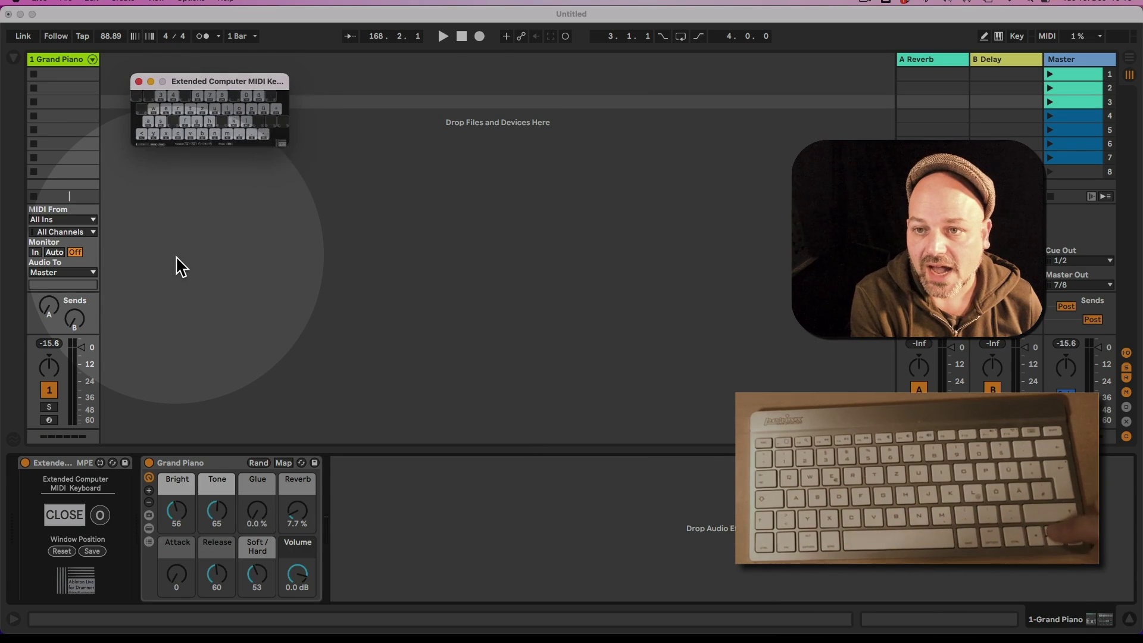
key(Up)
key(Up)
key(Up)
key(Up)
key(Up)
key(Up)
key(Up)
key(Up)
key(Up)
key(Up)
key(Up)
key(Up)
key(Up)
key(Up)
key(Up)
key(Up)
key(Up)
key(Up)
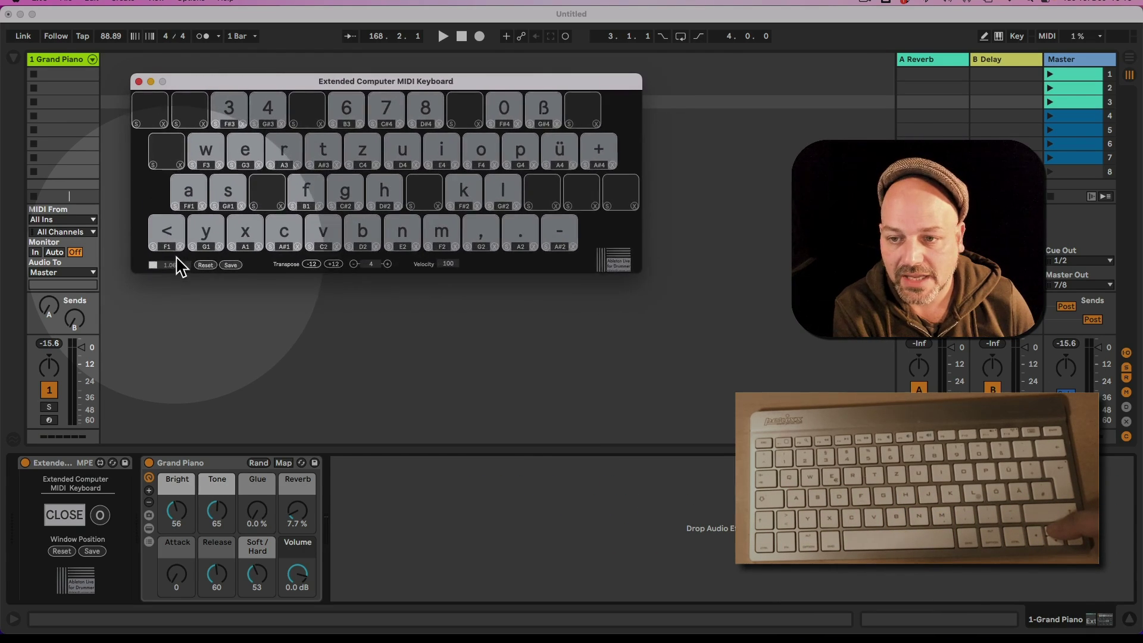
key(Up)
key(Up)
key(Up)
key(Up)
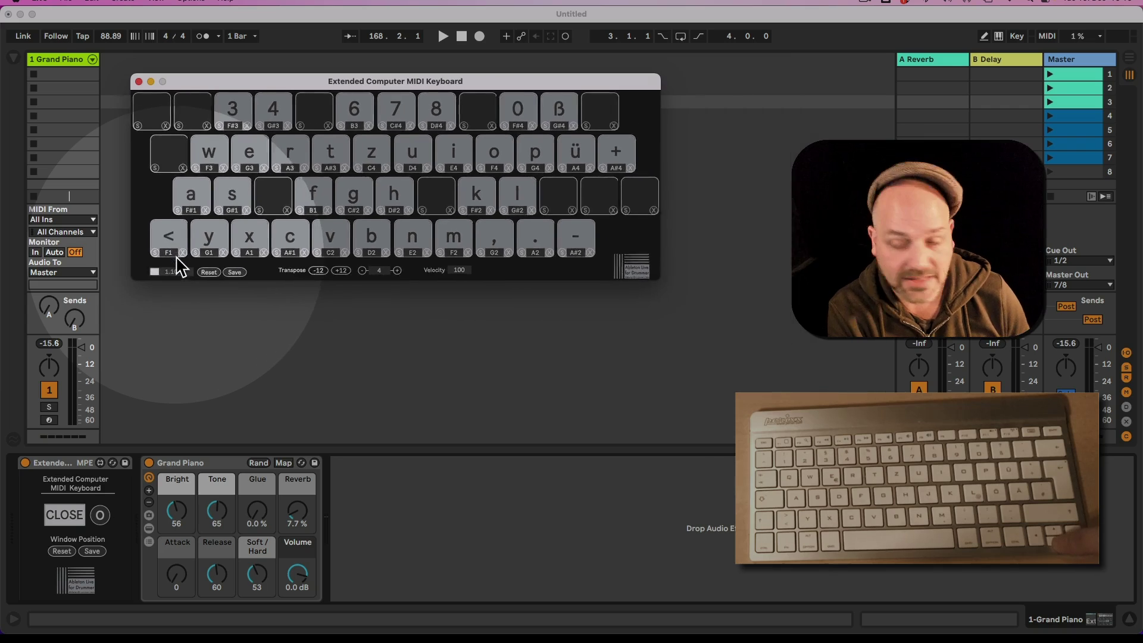
key(Down)
key(Down)
key(Down)
key(Down)
key(Down)
key(Down)
key(Down)
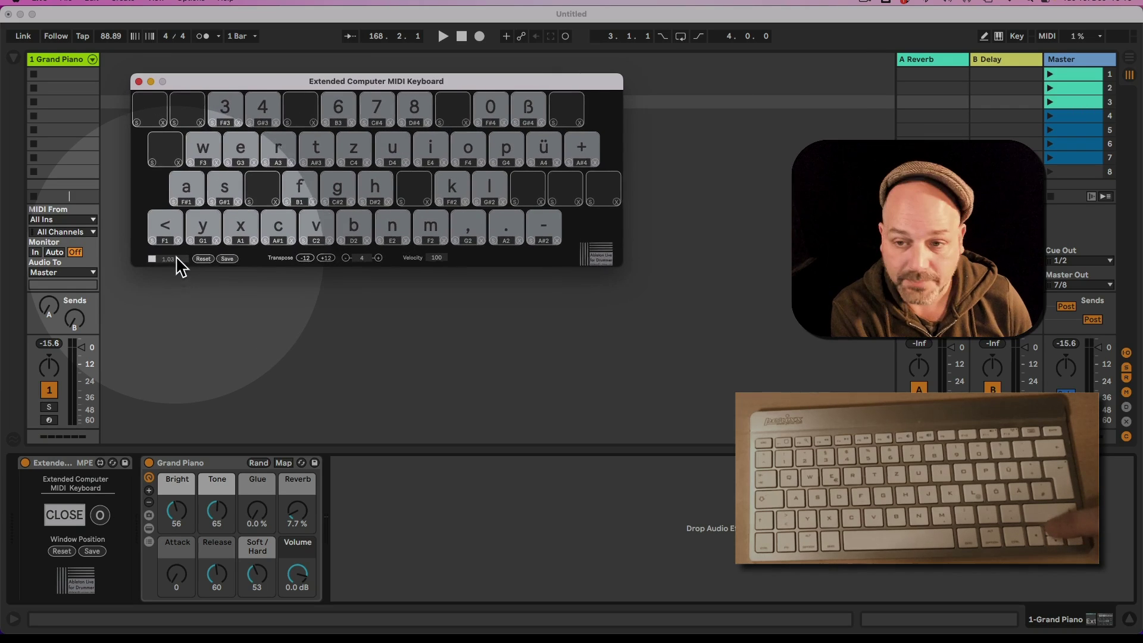
key(Down)
key(Down)
key(Down)
key(Down)
key(Down)
key(Down)
key(Down)
key(Down)
key(Down)
key(Down)
key(Down)
key(Down)
key(Down)
key(Down)
key(Down)
key(Down)
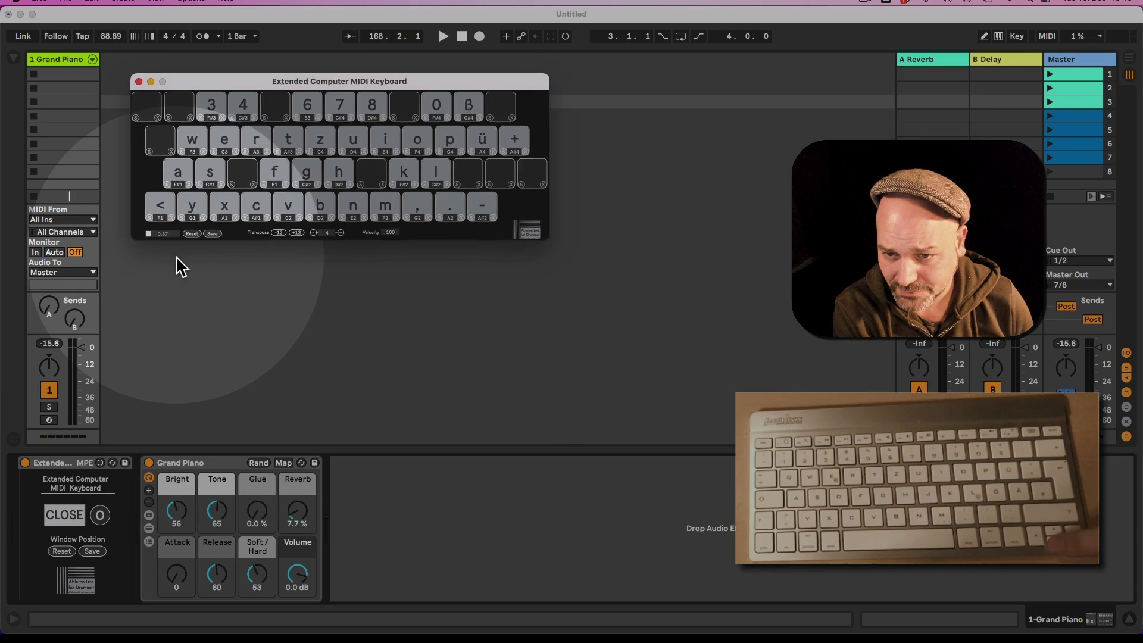
Reduce the keyboard window's size factor to about 0.76 and move the window slightly down, farther below the transport controls
key(Down)
key(Down)
key(Down)
key(Down)
key(Down)
key(Down)
key(Down)
key(Down)
key(Down)
key(Down)
key(Down)
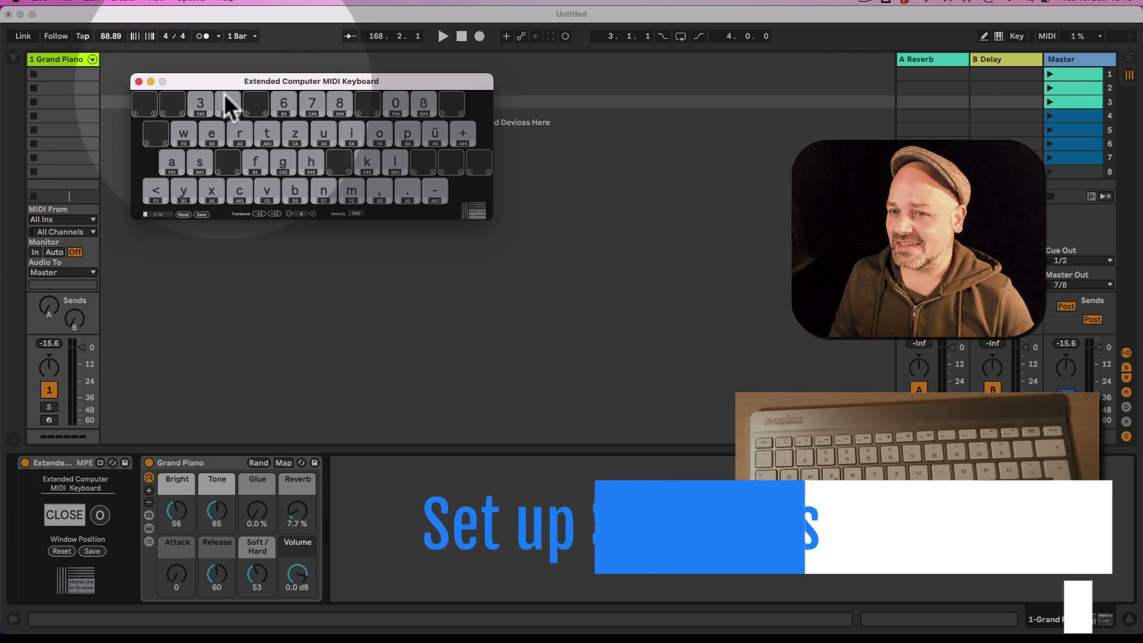
drag(226, 80, 213, 127)
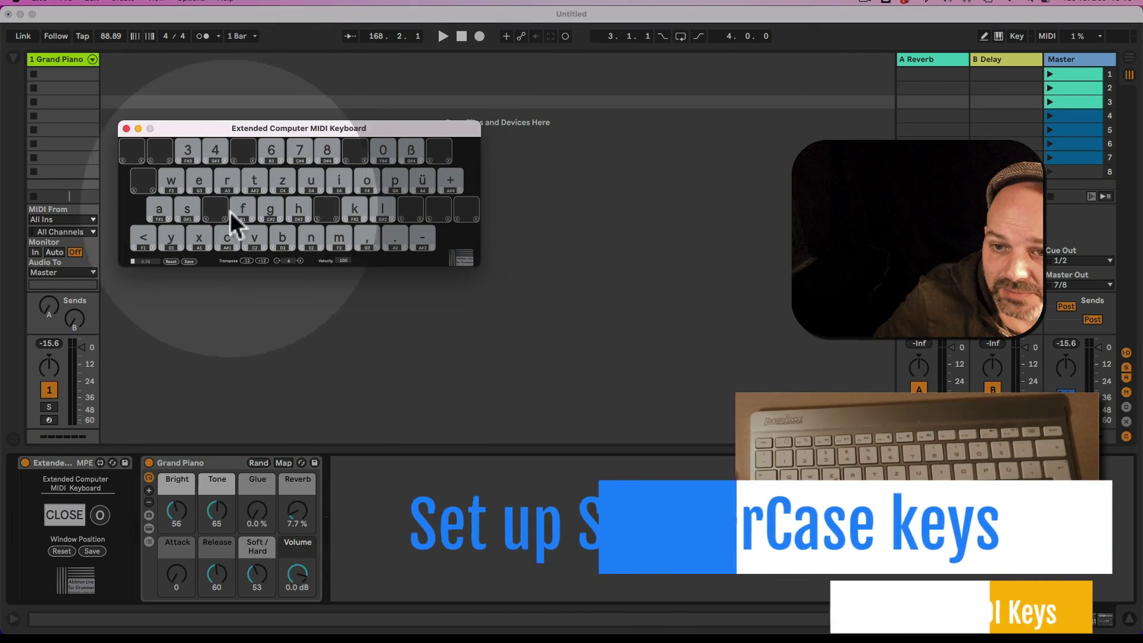
Clear the <, y and x assignments from the first three keys of the lowest keyboard row
click(152, 248)
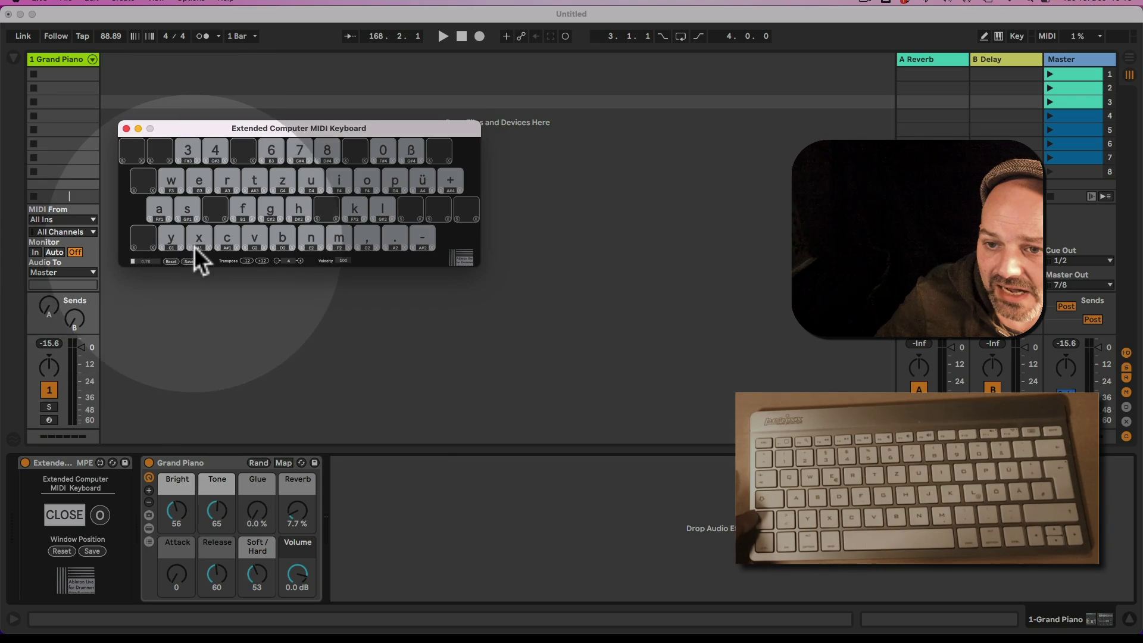
click(180, 247)
click(209, 248)
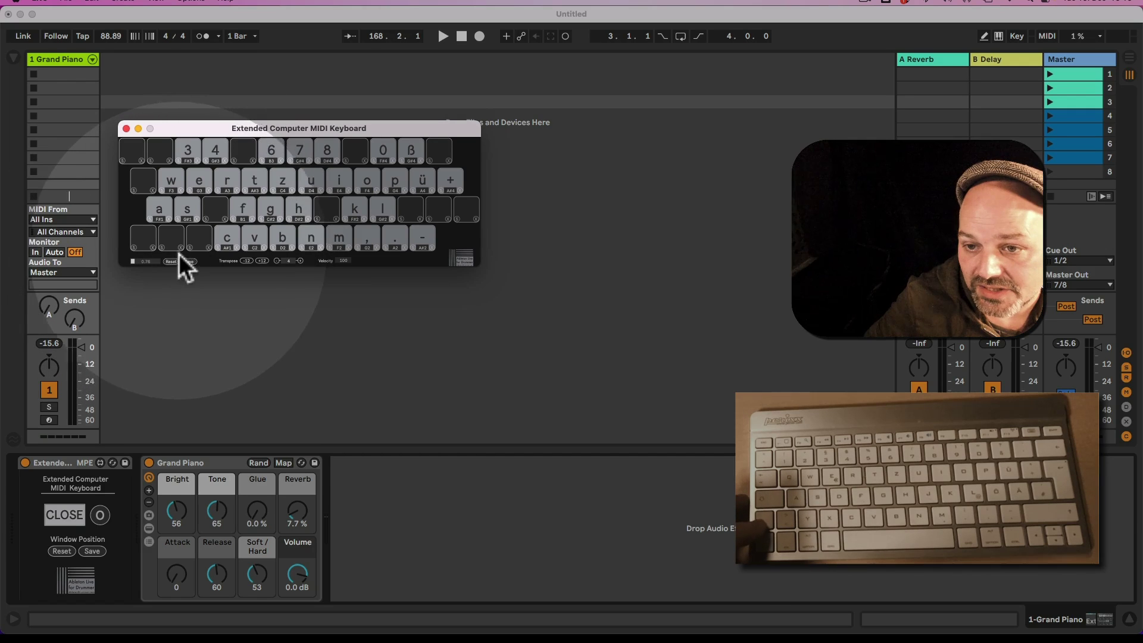
Enlarge the keyboard window to a size factor of 1.37 and assign uppercase >, Y and X to the three cleared keys
key(shift+Up)
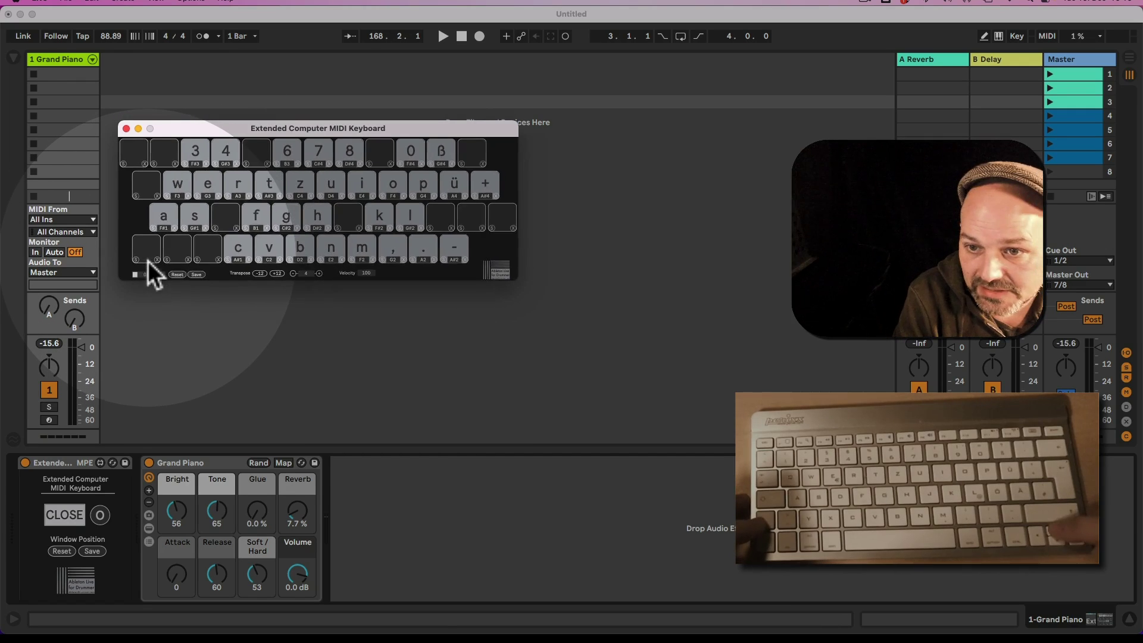
scroll(147, 259, up, 7)
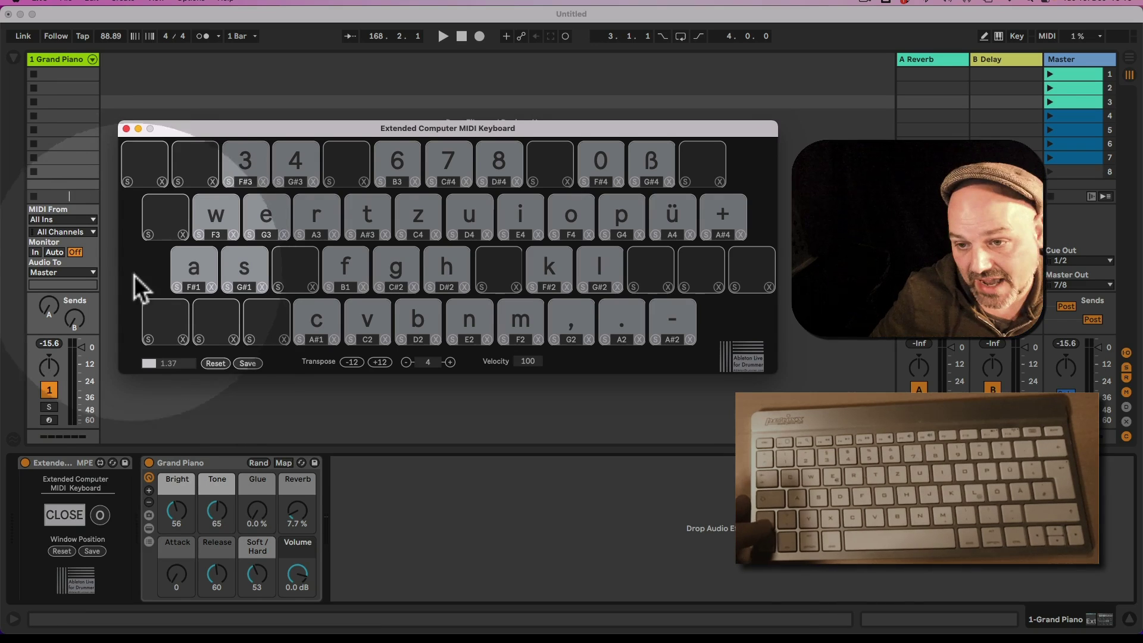
click(148, 340)
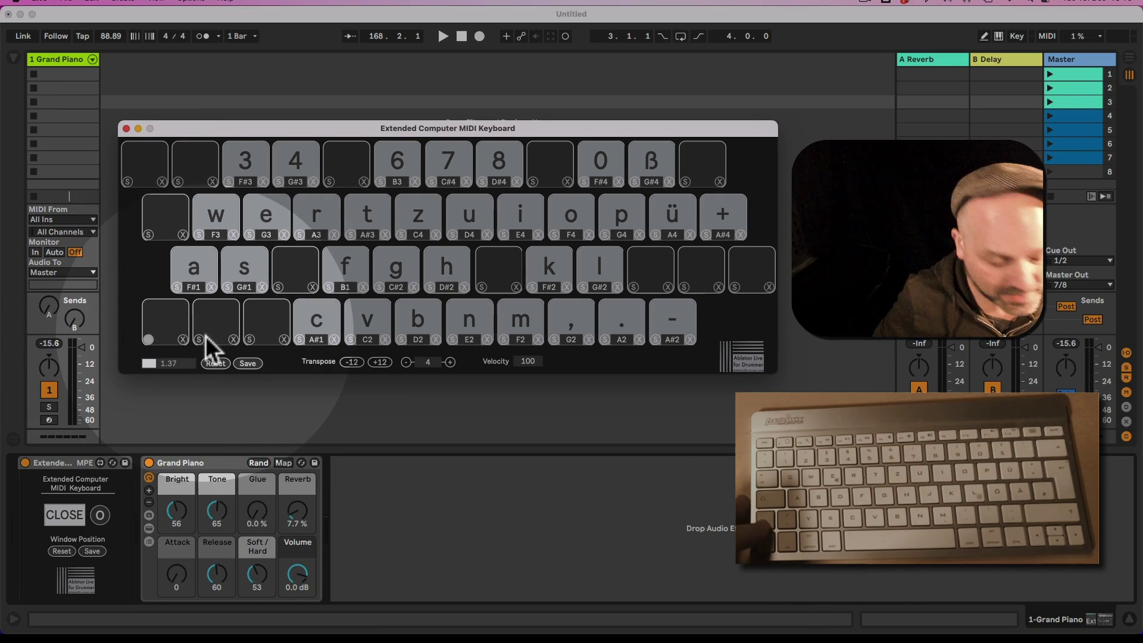
key(less)
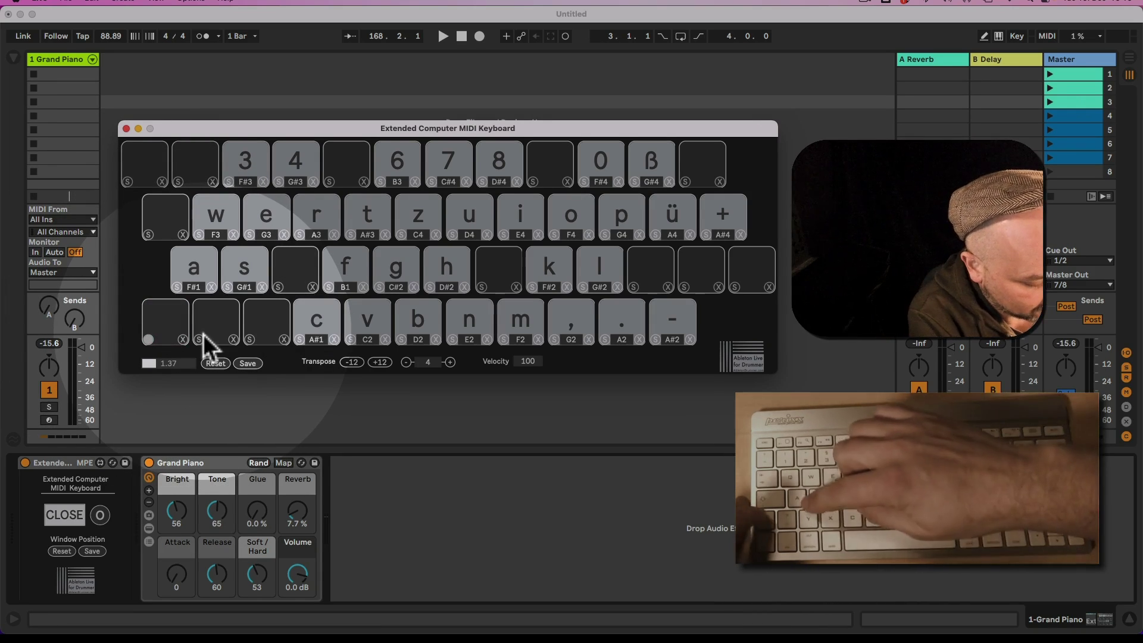
key(less)
key(less)
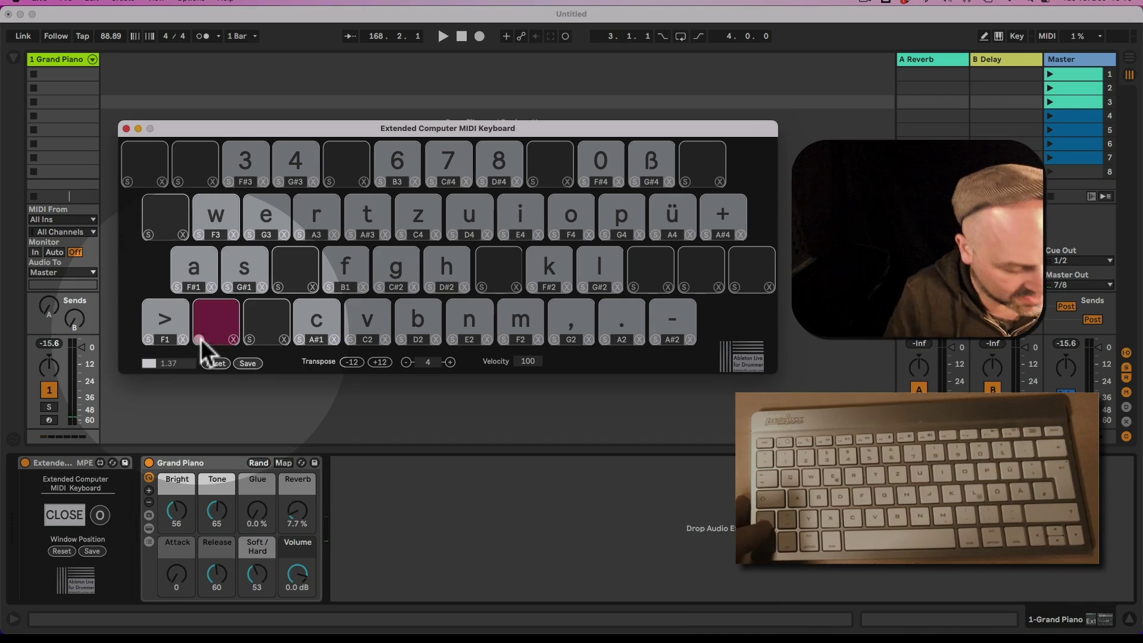
key(y)
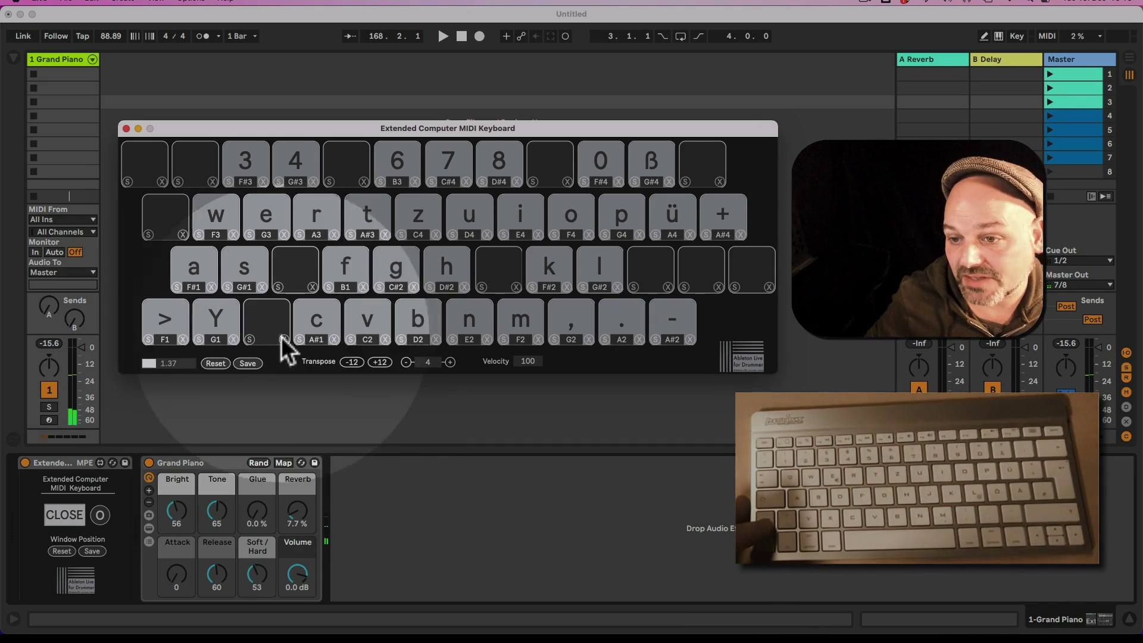
click(249, 339)
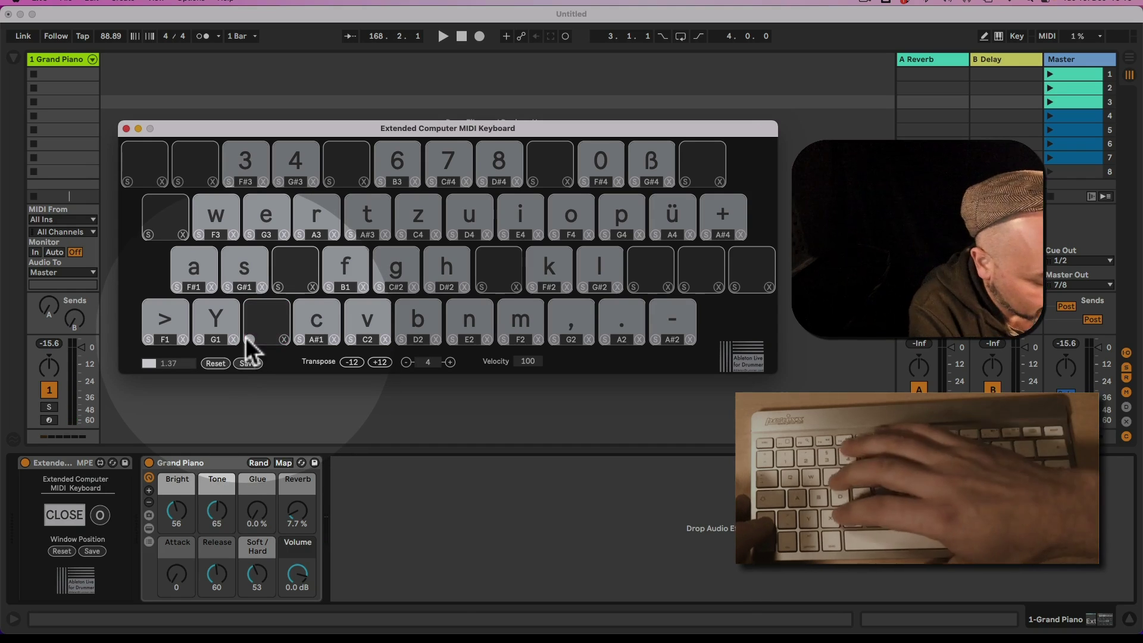
key(x)
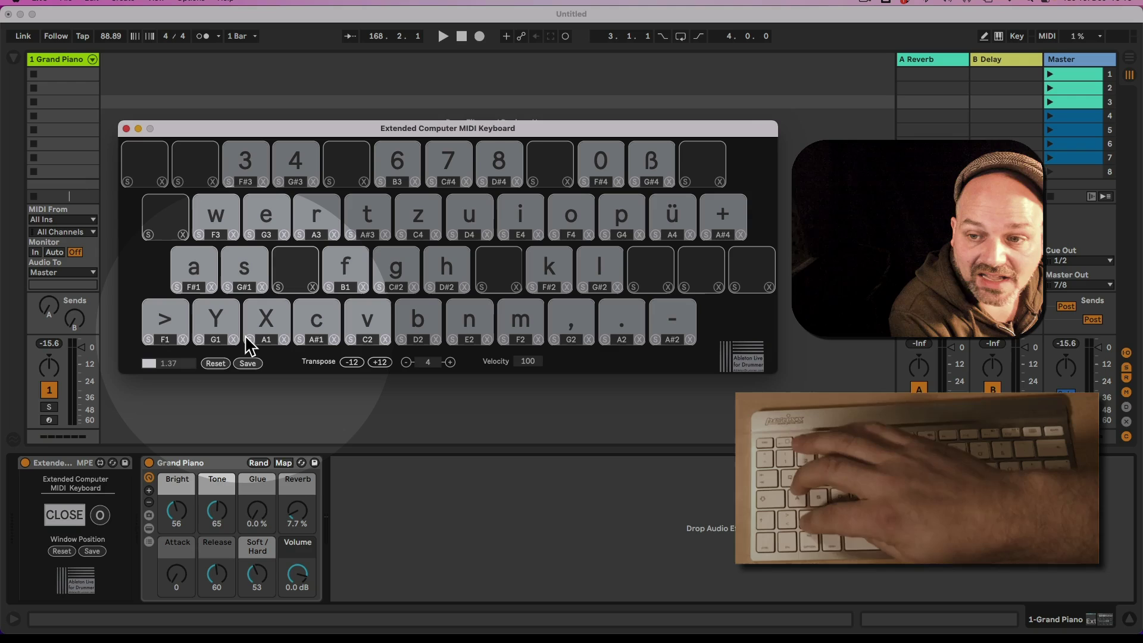
Arm the Grand Piano track and play notes with the uppercase X and Y keys to test the new assignments
key(x)
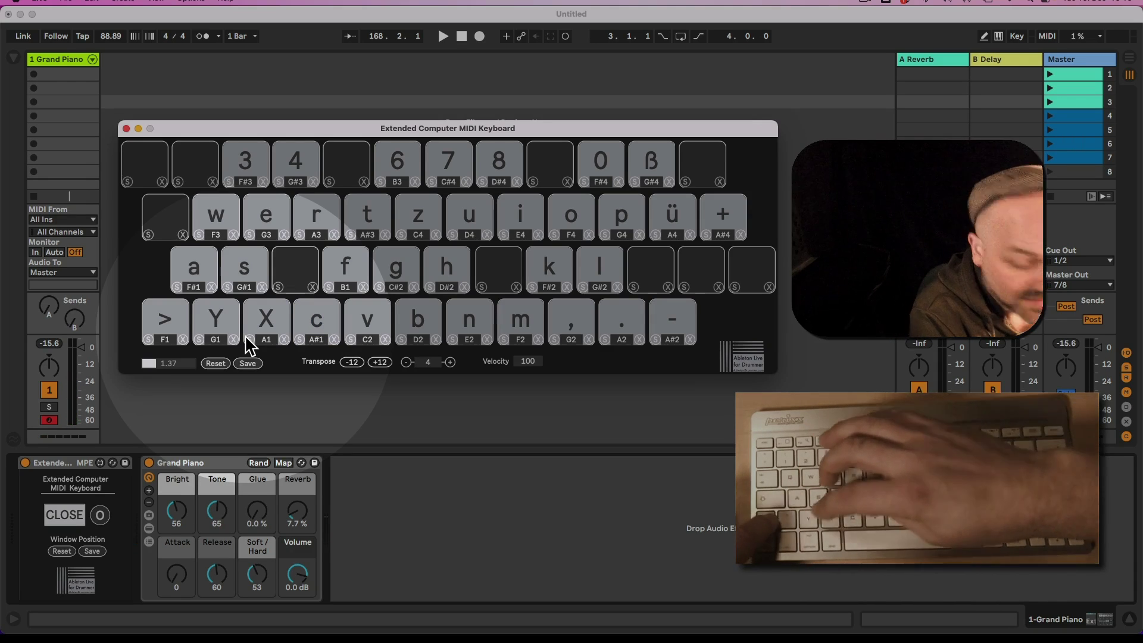
key(x)
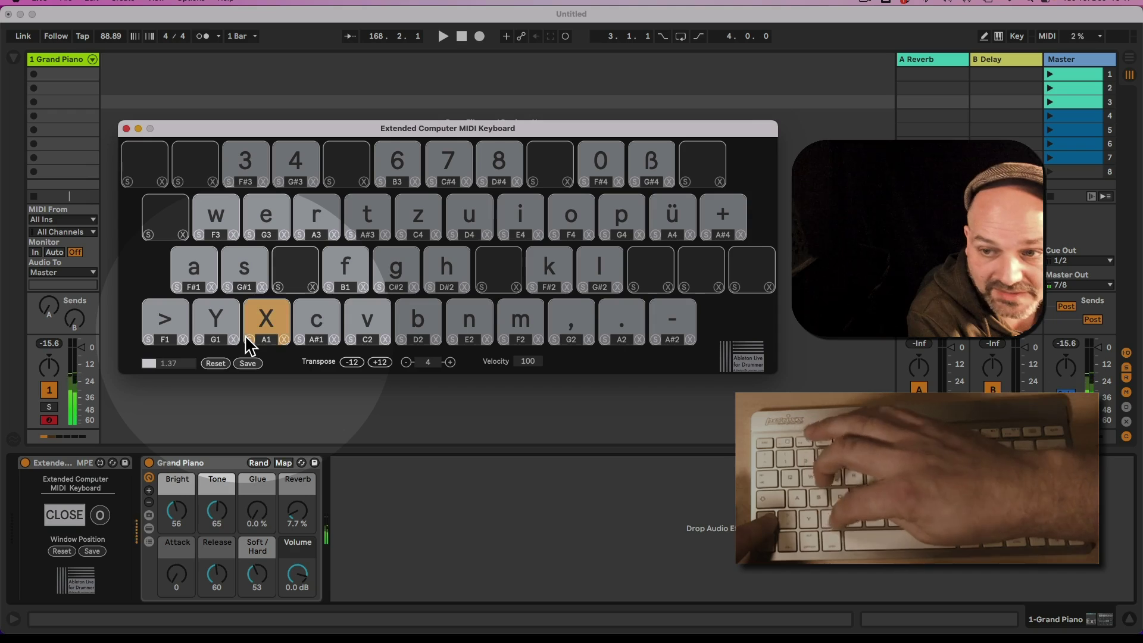
key(shift+y)
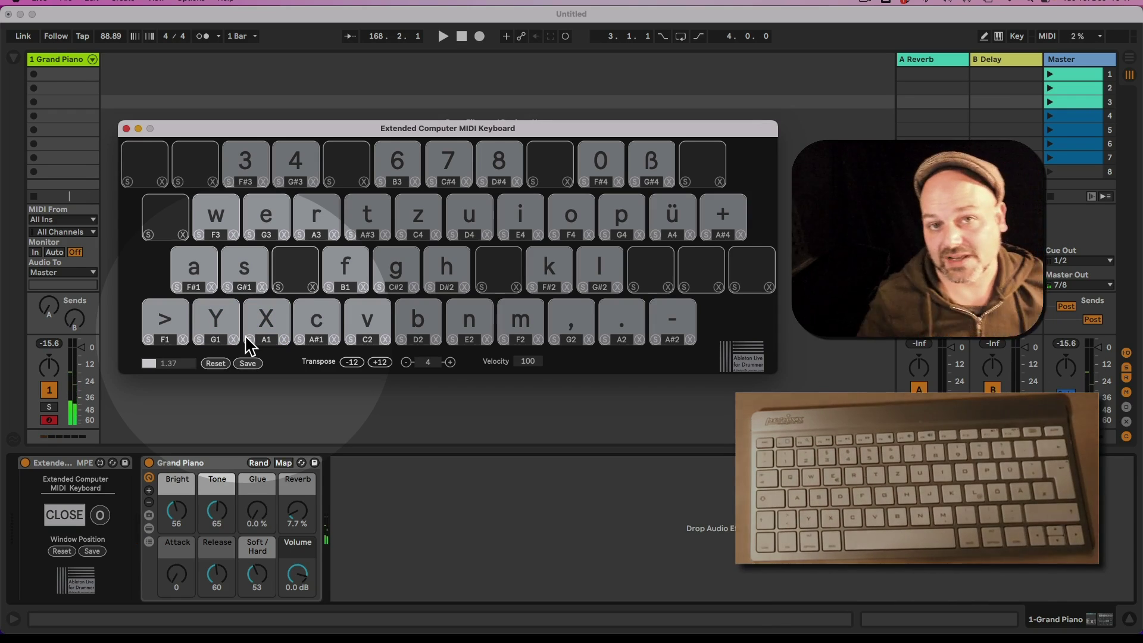